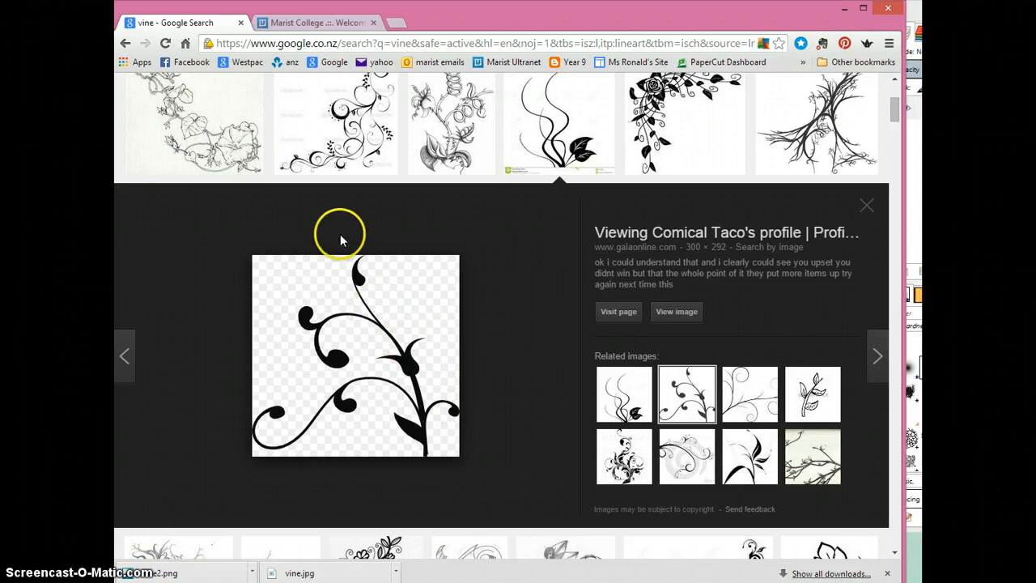
# Examine the size, colour and image type filters applied to the vine image search.
pyautogui.click(894, 111)
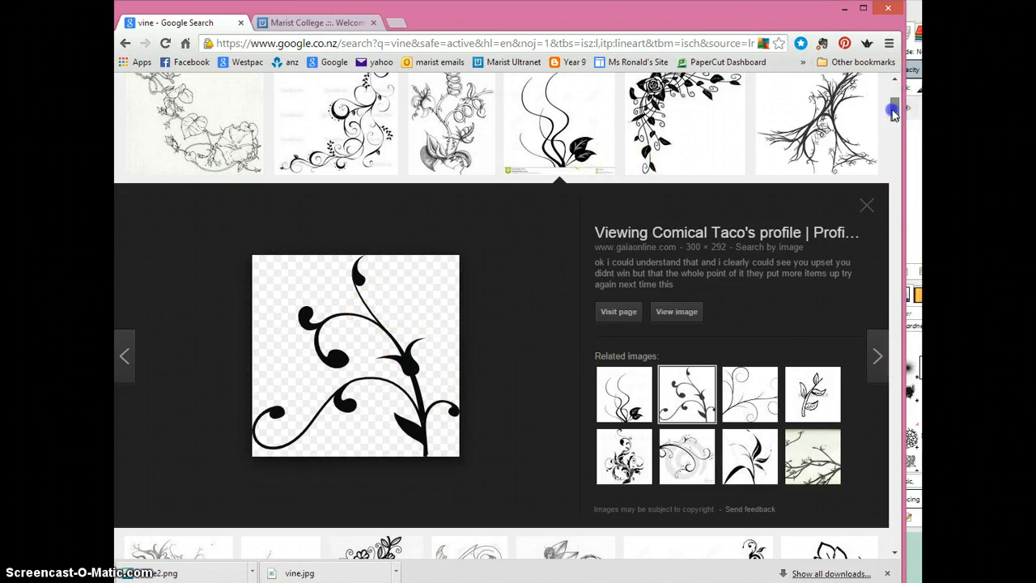
pyautogui.moveTo(892, 110); pyautogui.dragTo(894, 90)
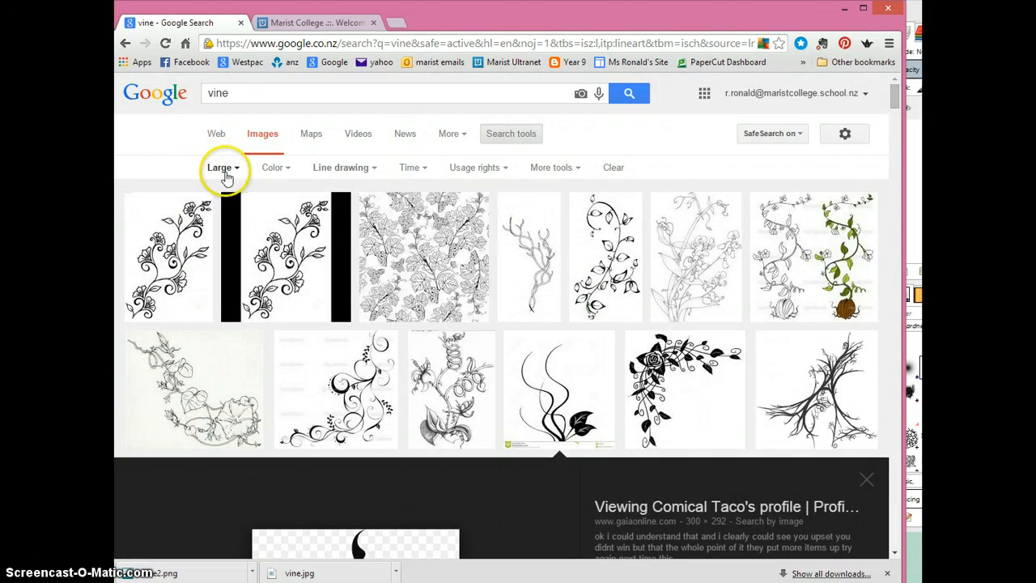
pyautogui.click(274, 170)
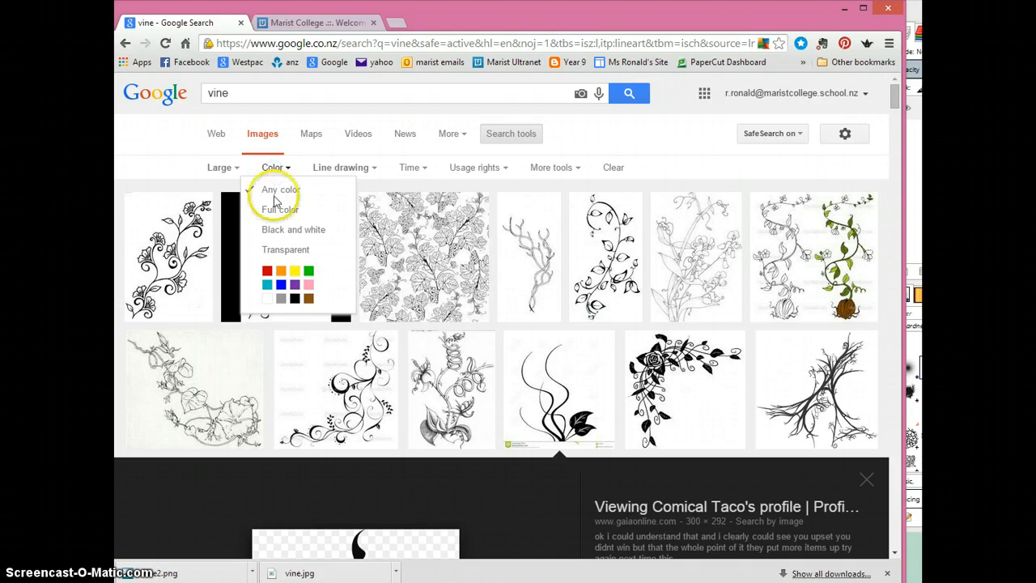
pyautogui.click(349, 167)
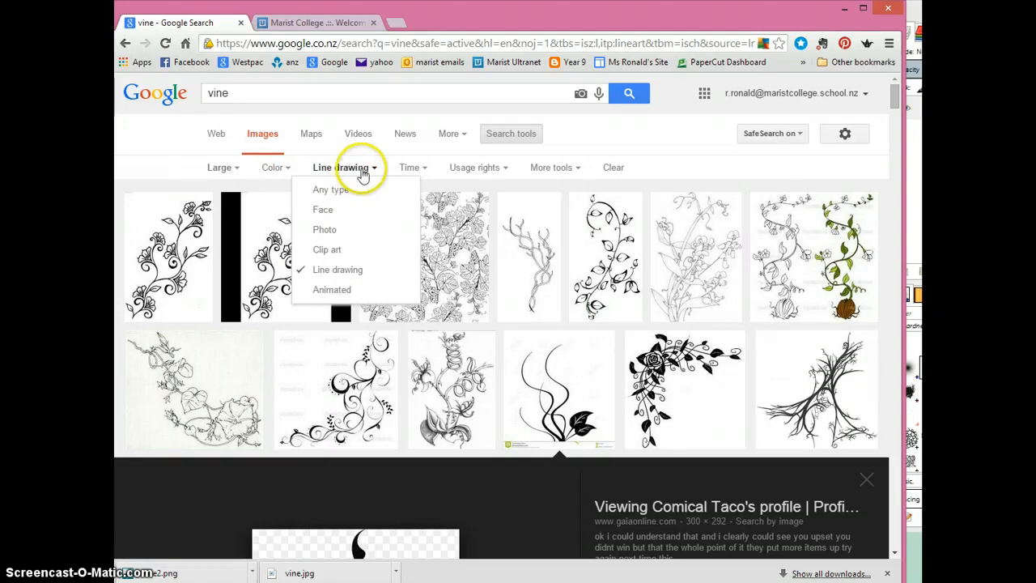
pyautogui.click(522, 139)
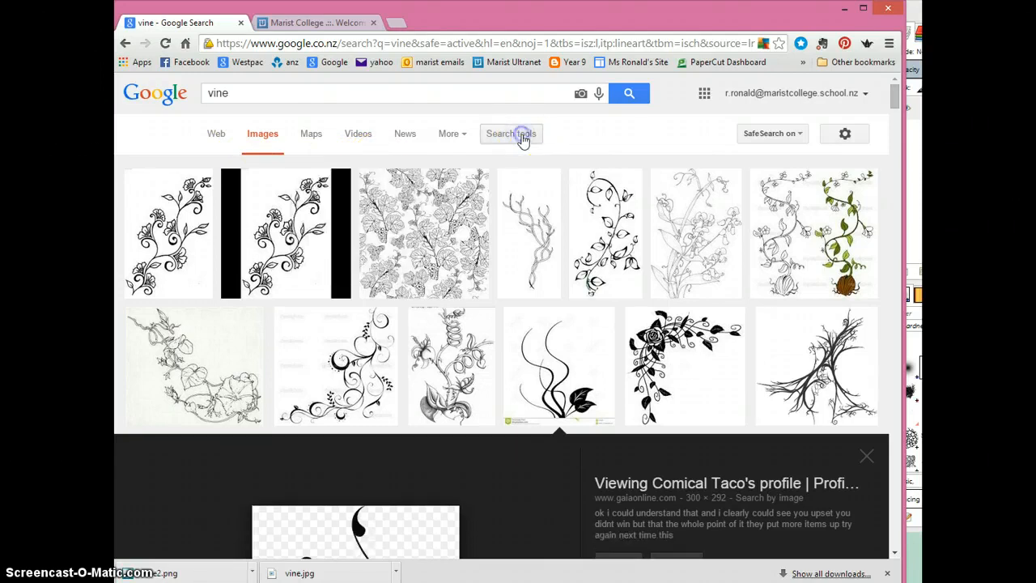
pyautogui.click(522, 139)
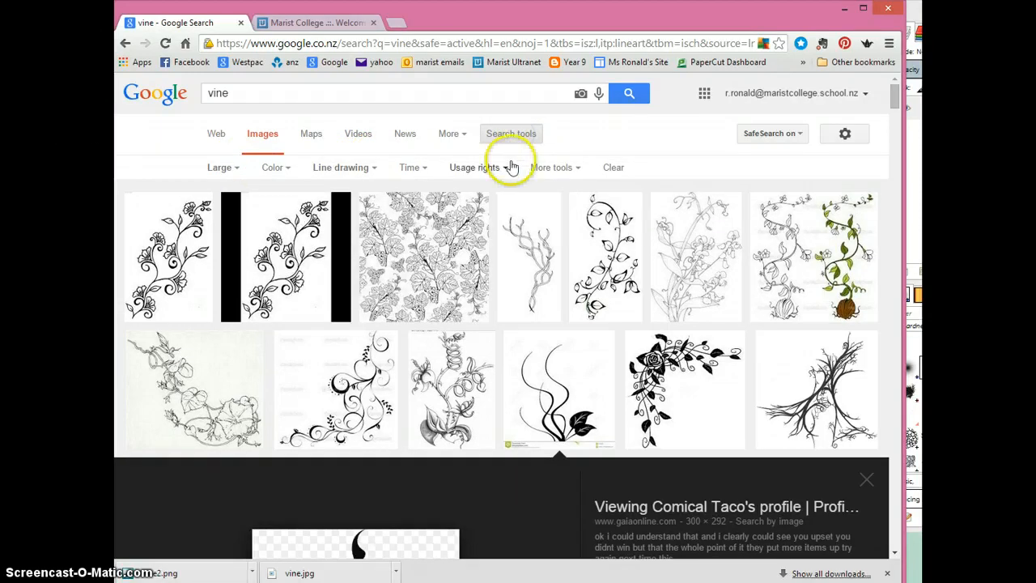
# Save the previewed black vine image with the transparent background to the Desktop as a PNG file named vines.
pyautogui.moveTo(893, 103); pyautogui.dragTo(897, 117)
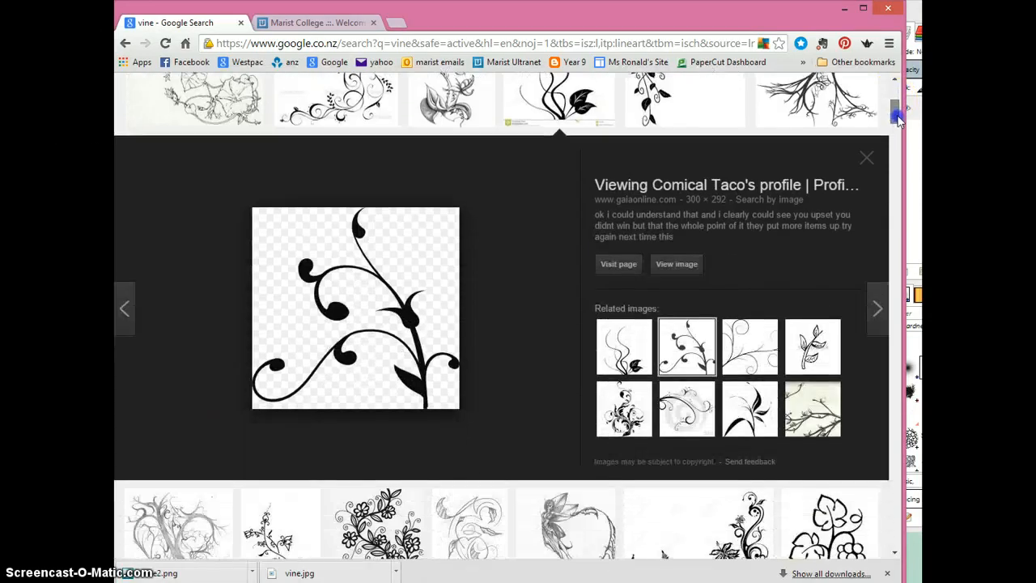
pyautogui.rightClick(378, 276)
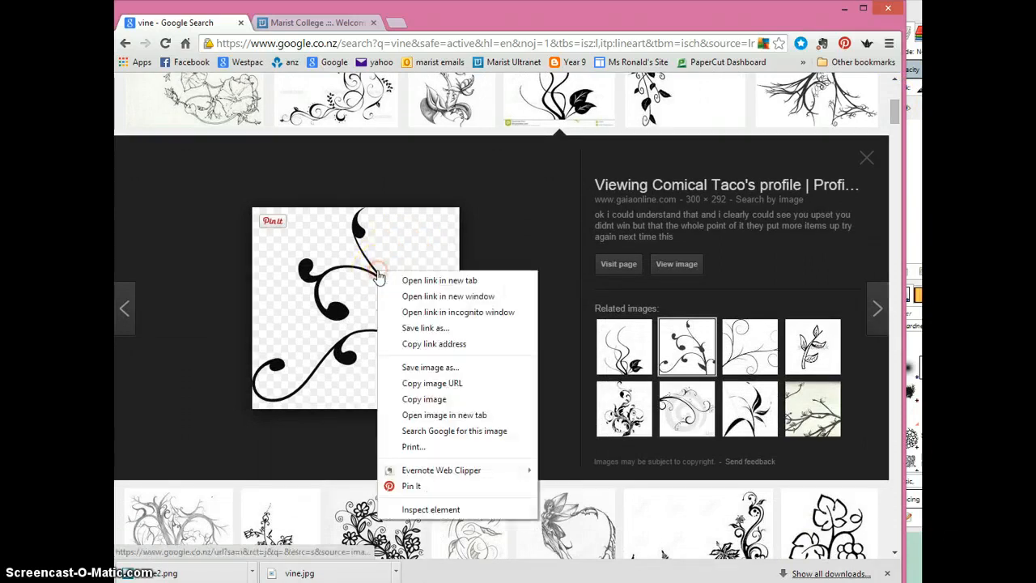
pyautogui.click(412, 370)
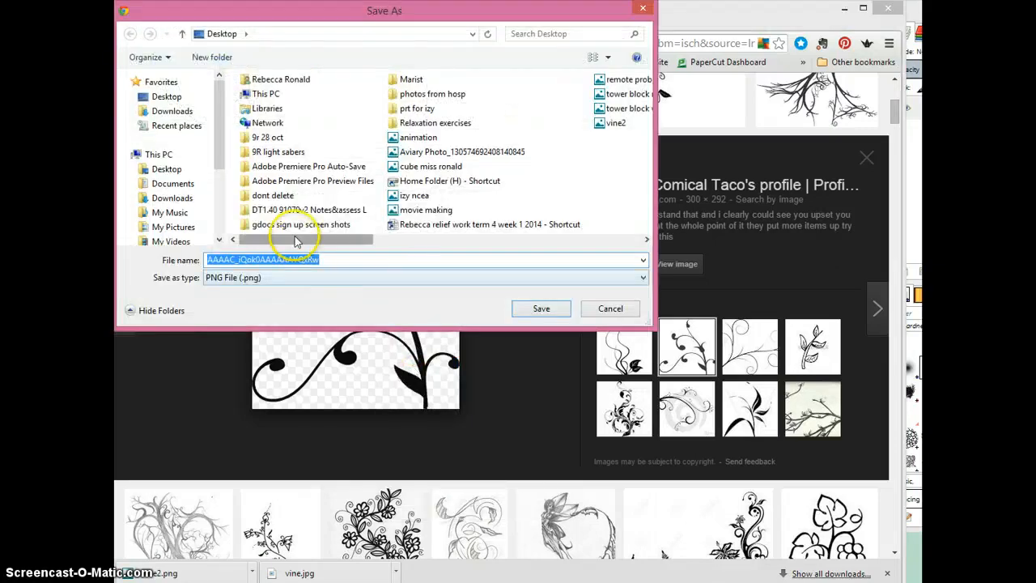
pyautogui.write('vine')
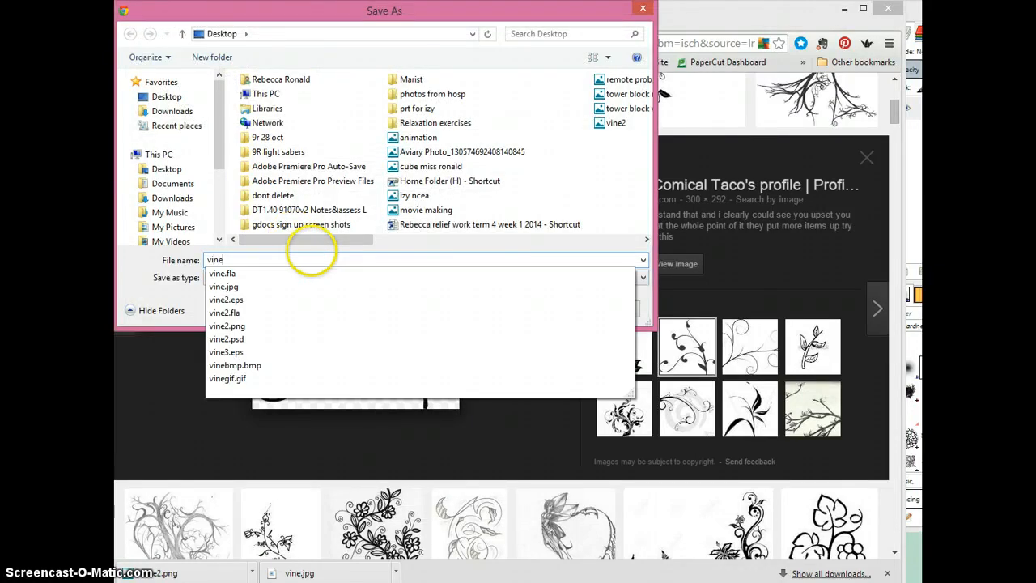
pyautogui.write('s')
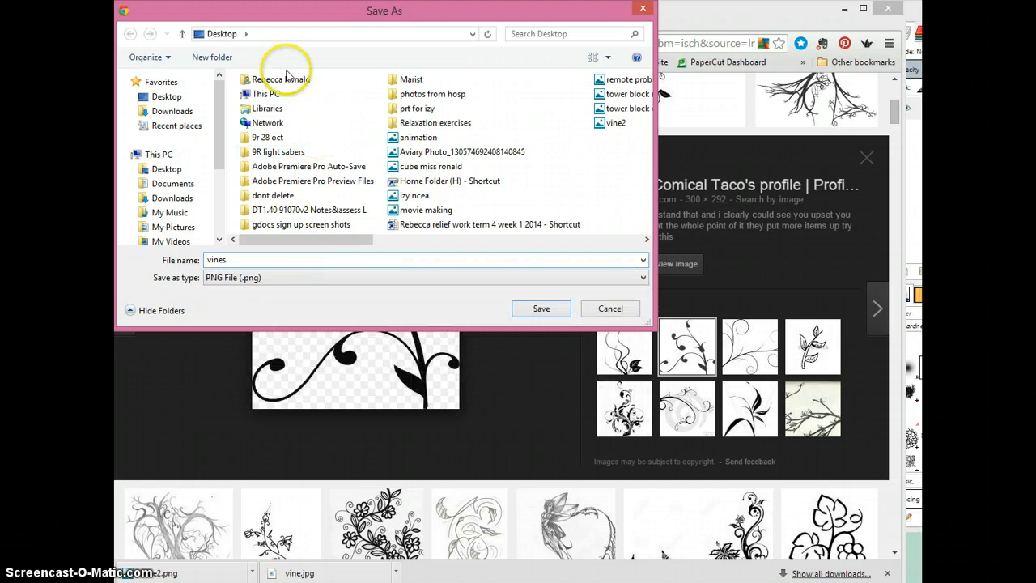
pyautogui.click(406, 280)
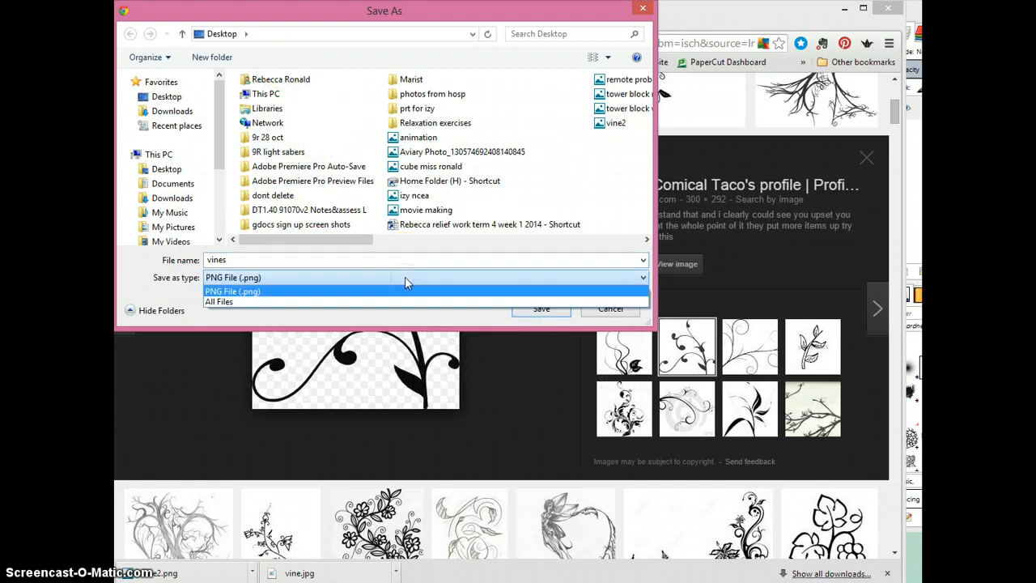
pyautogui.click(397, 280)
pyautogui.click(539, 308)
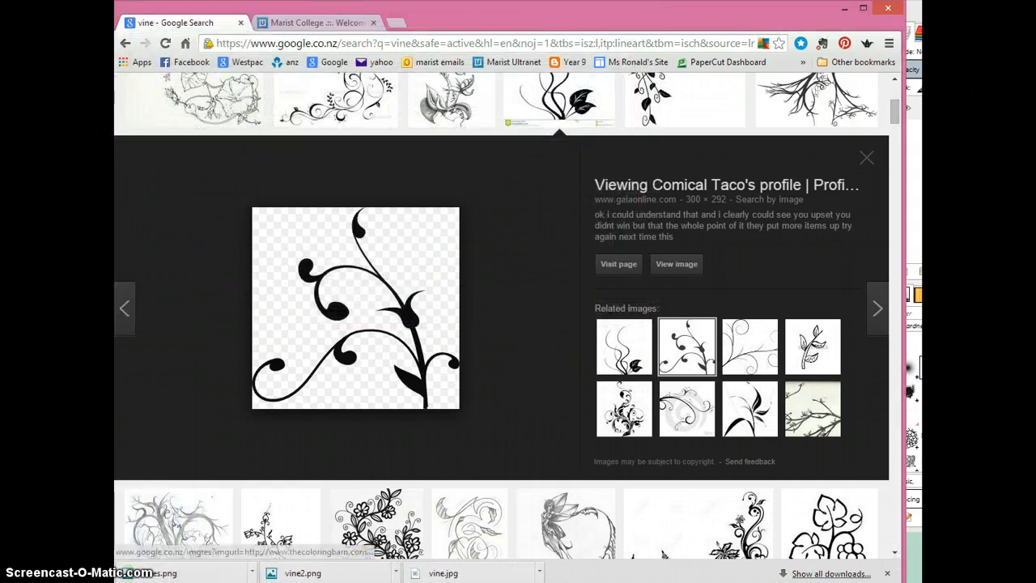
# Switch to Adobe Flash and import the vines image from the Desktop to the stage of the empty document.
pyautogui.hotkey('alt', 'Tab')
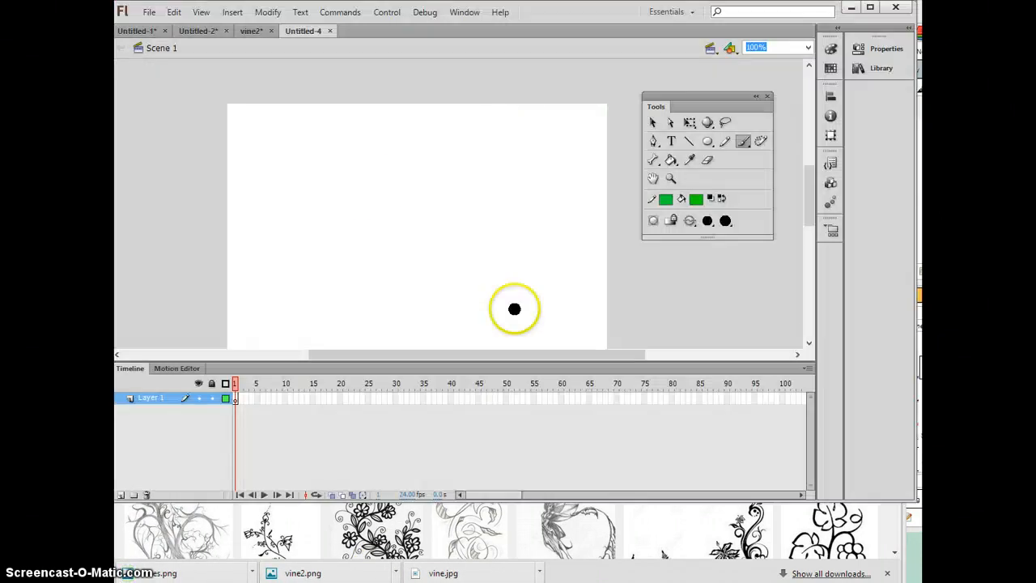
pyautogui.moveTo(812, 187); pyautogui.dragTo(812, 195)
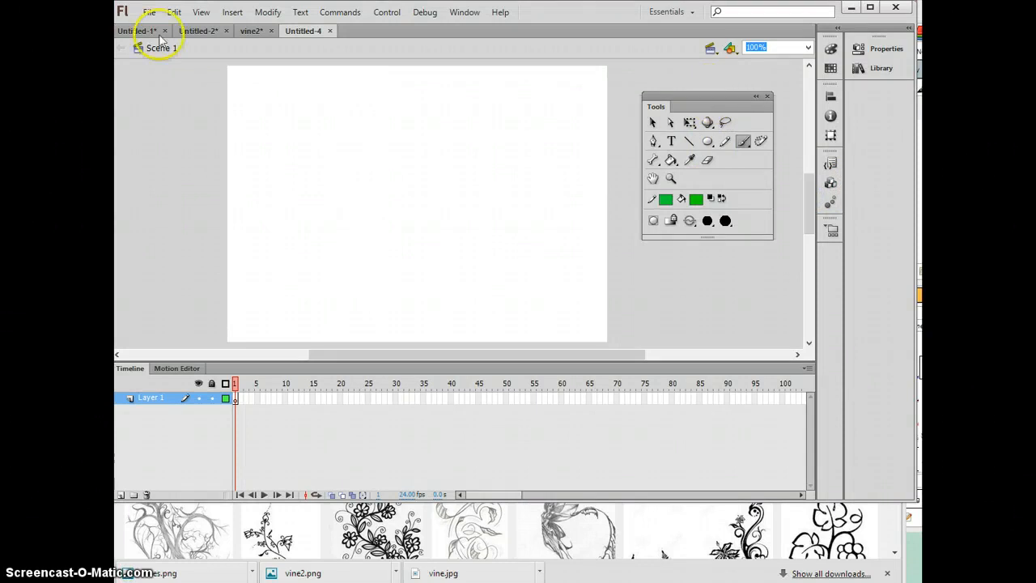
pyautogui.click(149, 12)
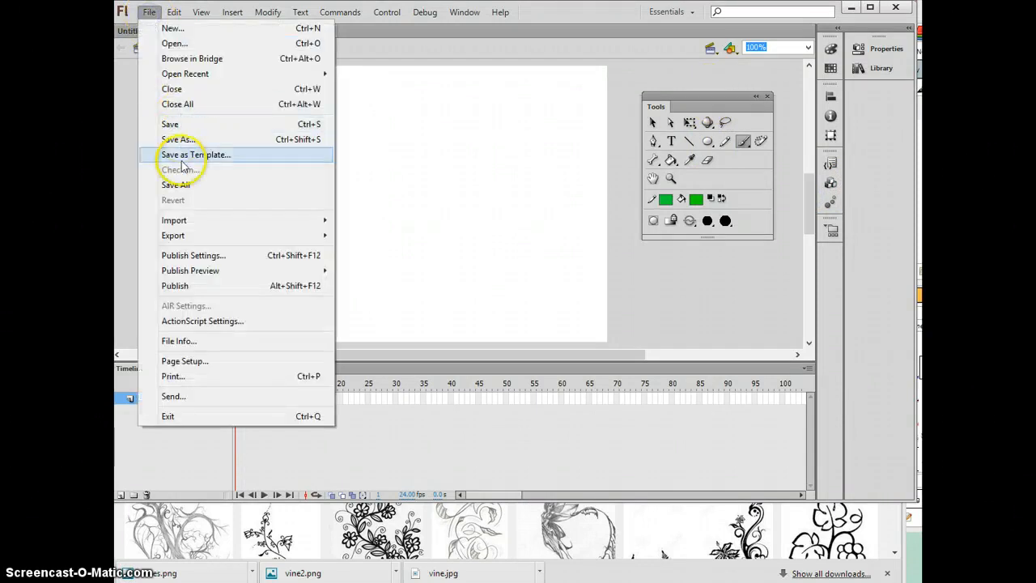
pyautogui.moveTo(220, 221)
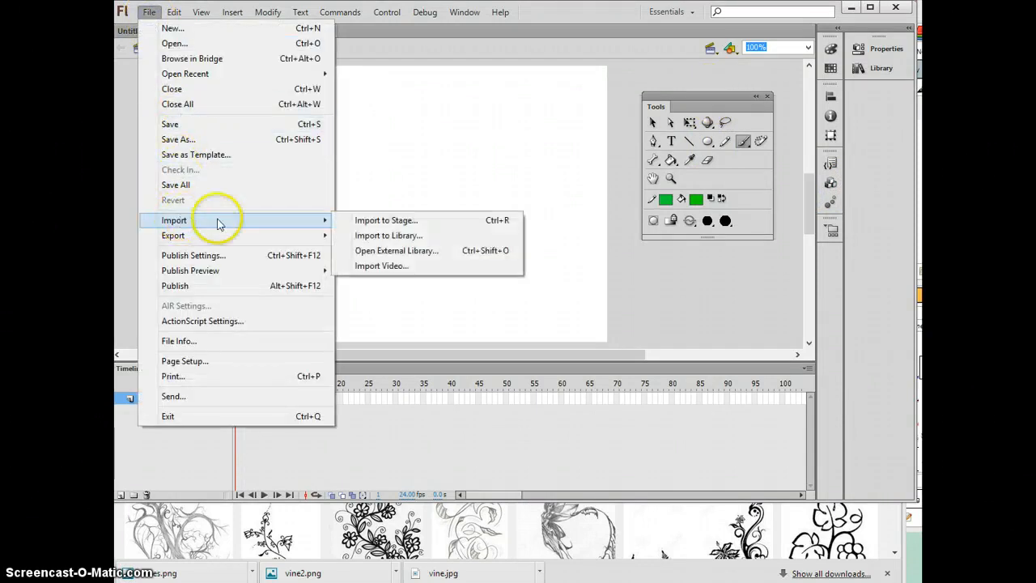
pyautogui.click(372, 223)
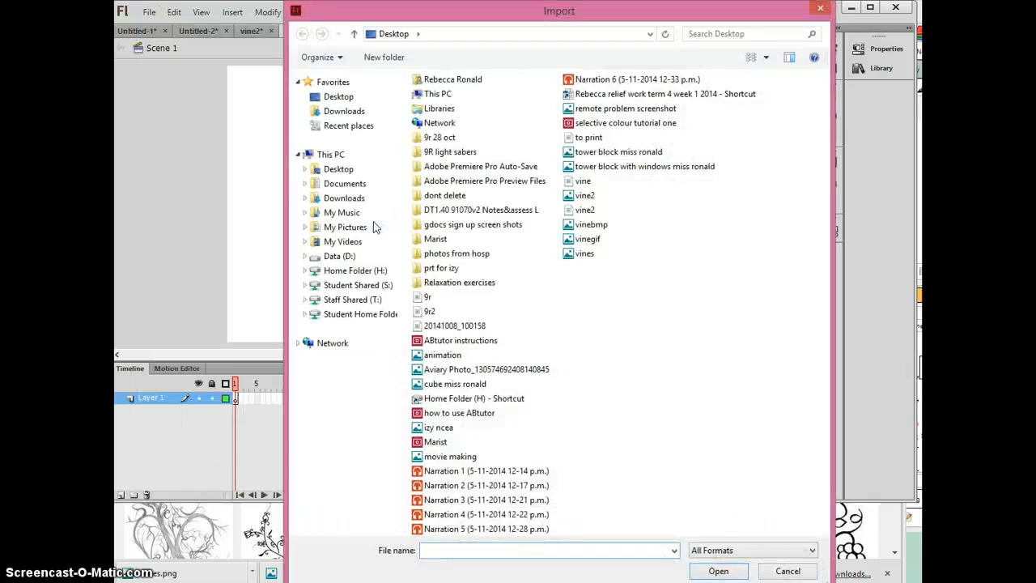
pyautogui.click(584, 254)
pyautogui.doubleClick(584, 254)
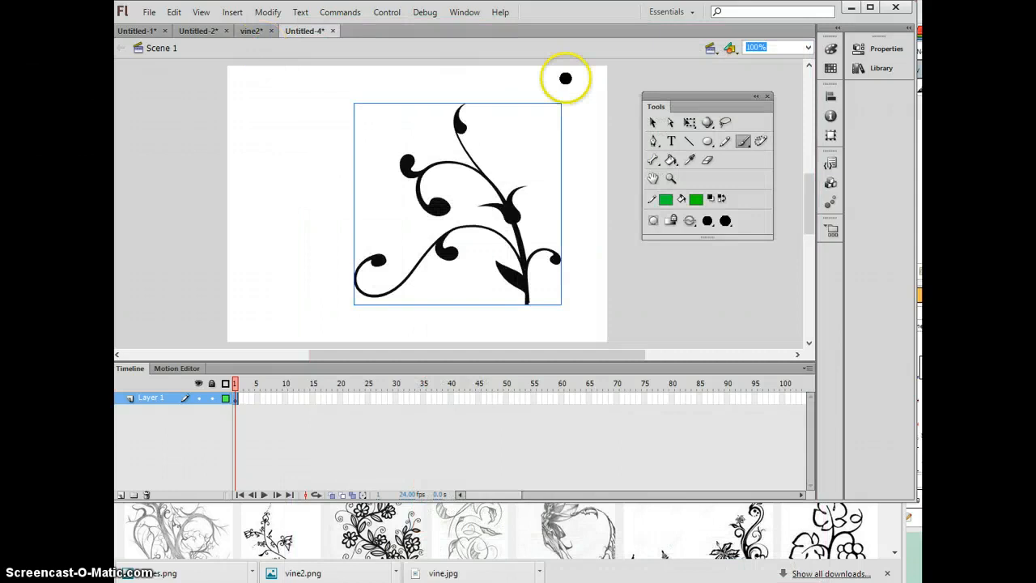
# Move the Tools panel to the other side of the vine and select the imported image with the Selection tool.
pyautogui.moveTo(721, 98); pyautogui.dragTo(227, 112)
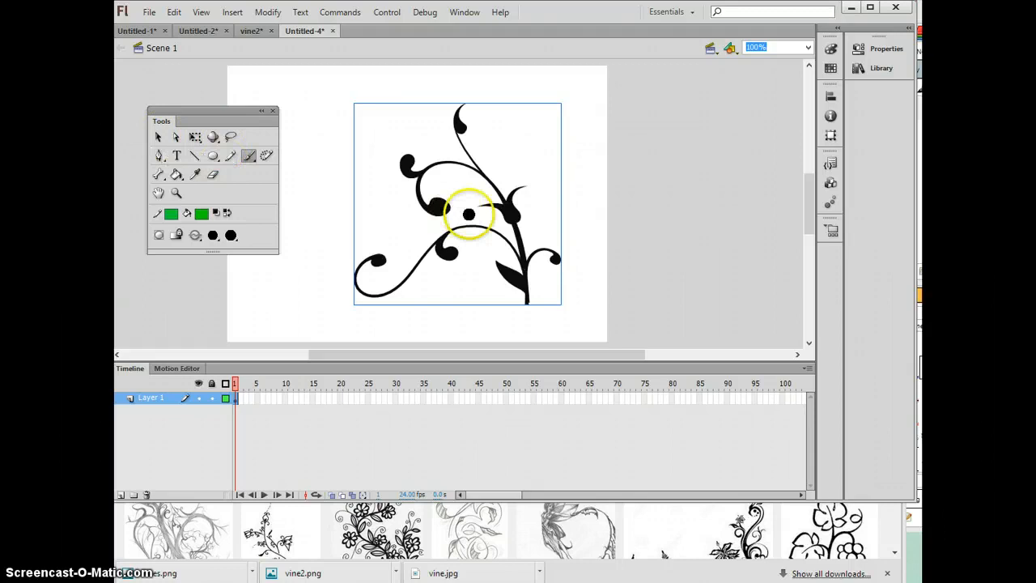
pyautogui.click(157, 137)
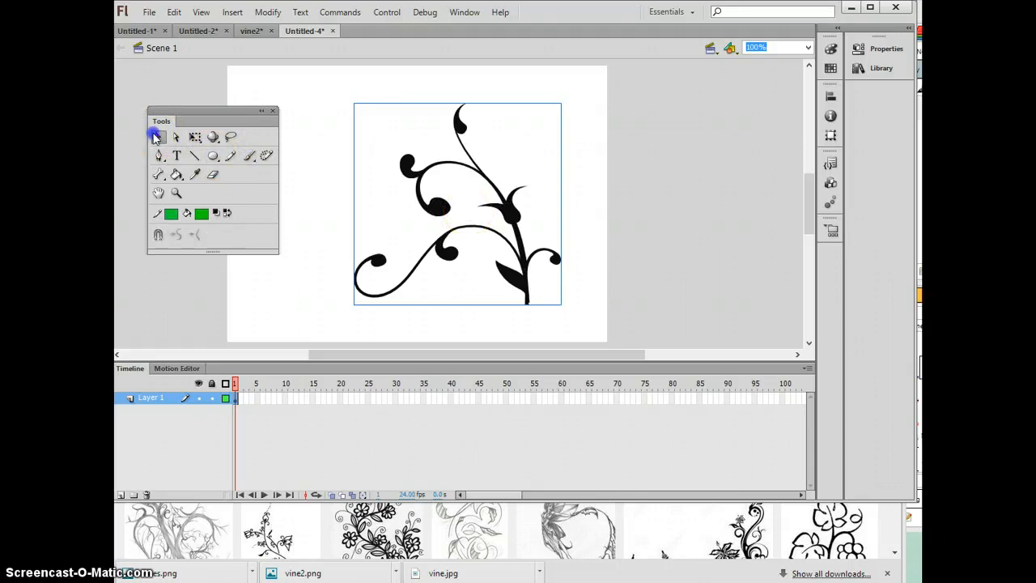
pyautogui.click(455, 190)
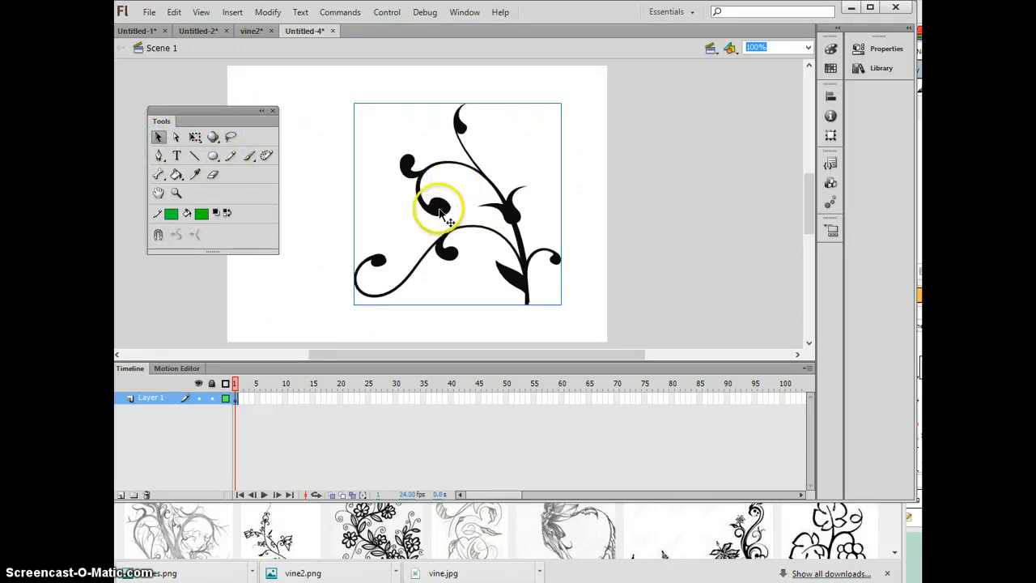
# Break the vine image apart and convert it back to a bitmap.
pyautogui.click(268, 12)
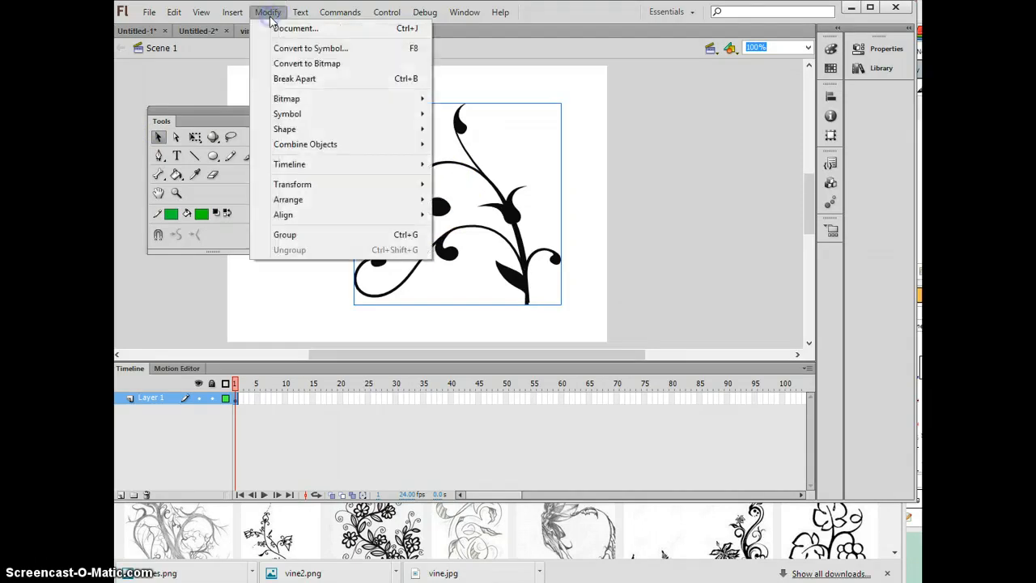
pyautogui.click(279, 78)
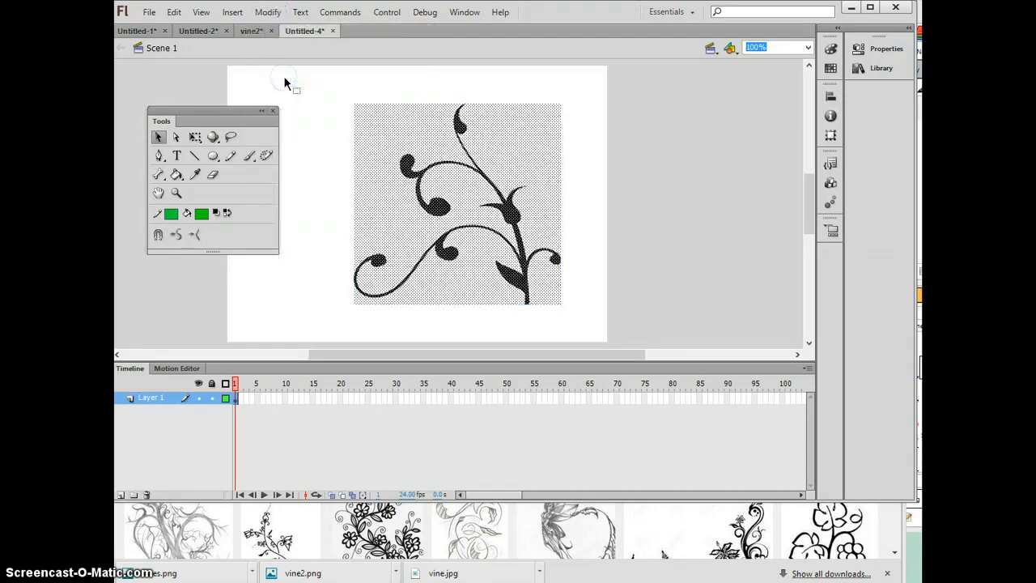
pyautogui.click(267, 12)
pyautogui.moveTo(298, 101)
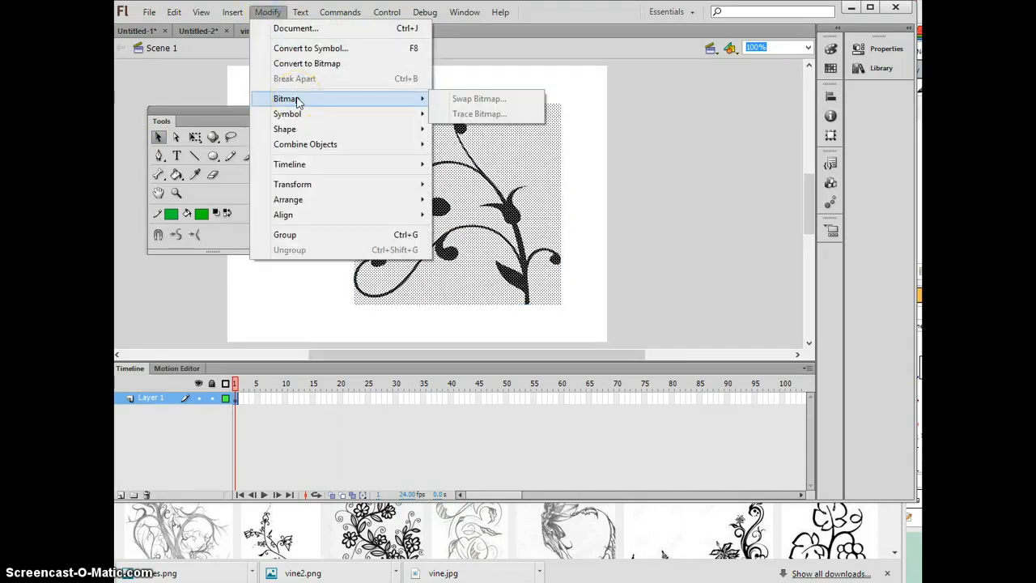
pyautogui.click(297, 64)
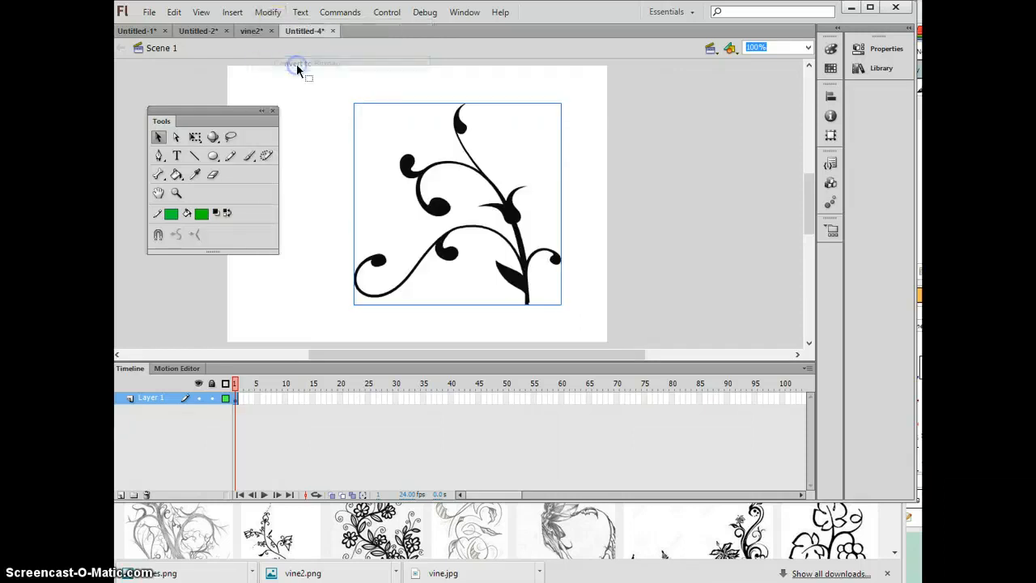
# Trace the vine bitmap with a minimum area of 8 pixels and Normal corner threshold and curve fit, then deselect the traced shape.
pyautogui.click(268, 13)
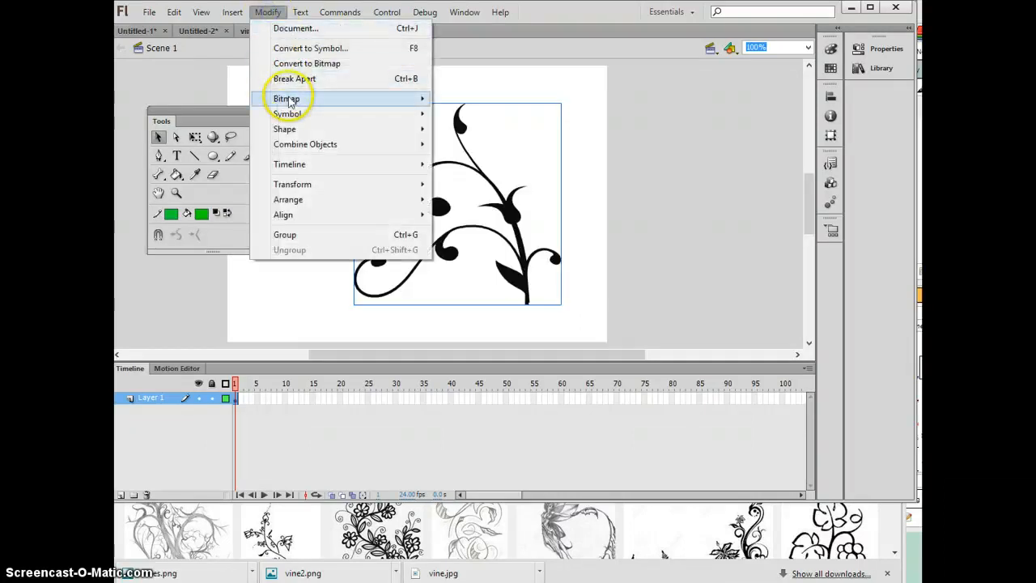
pyautogui.moveTo(294, 101)
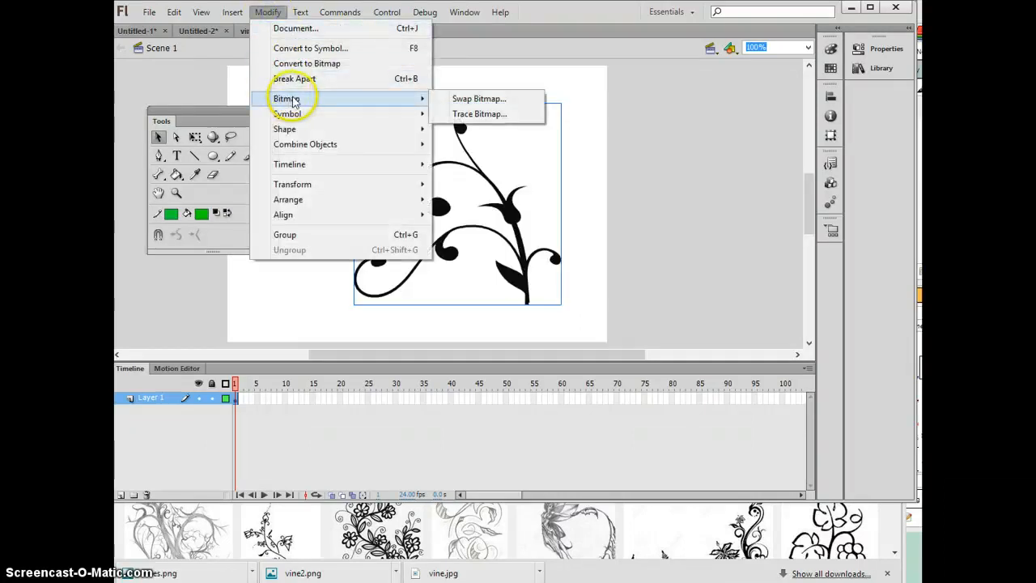
pyautogui.click(487, 118)
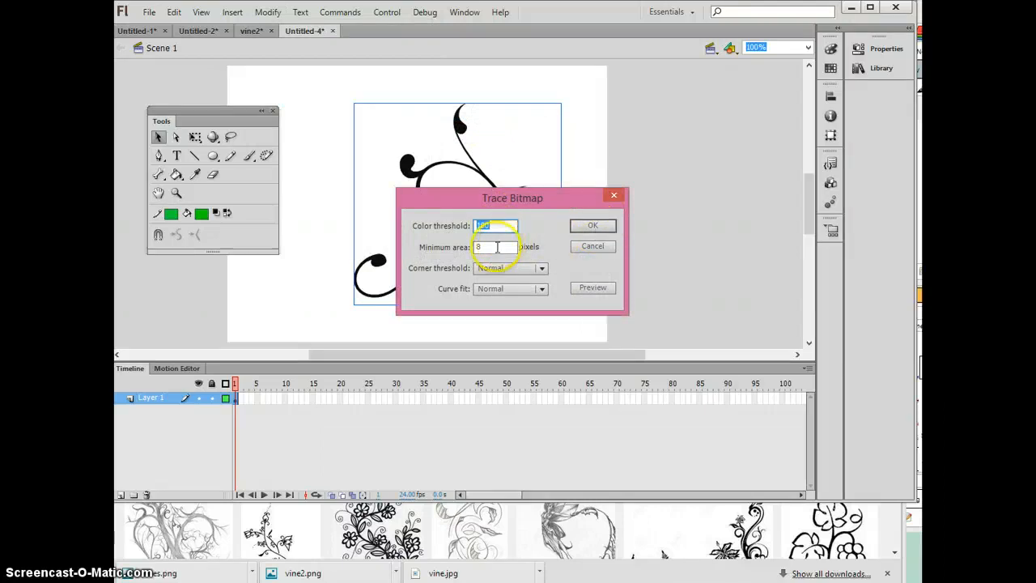
pyautogui.click(590, 228)
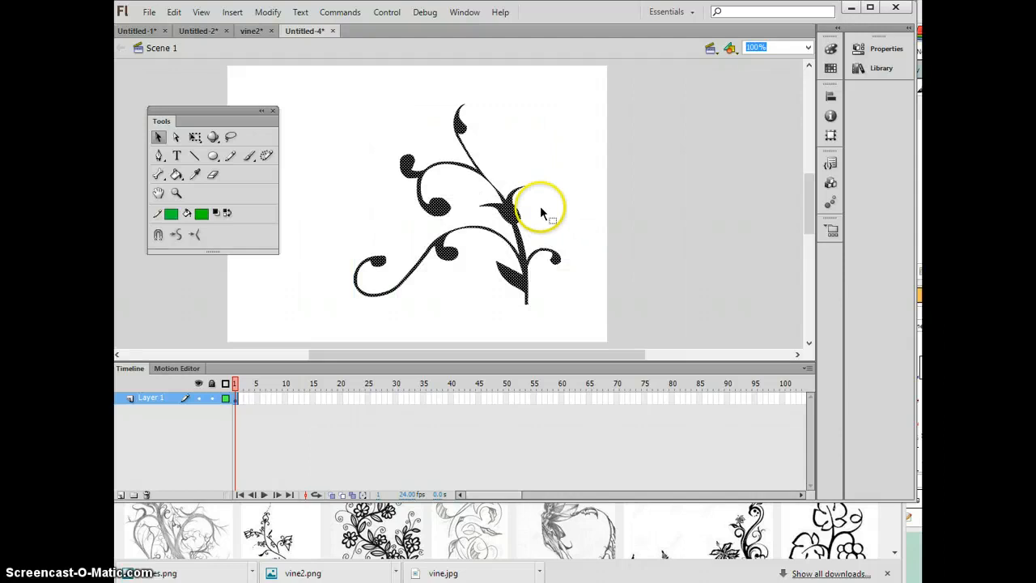
pyautogui.click(468, 185)
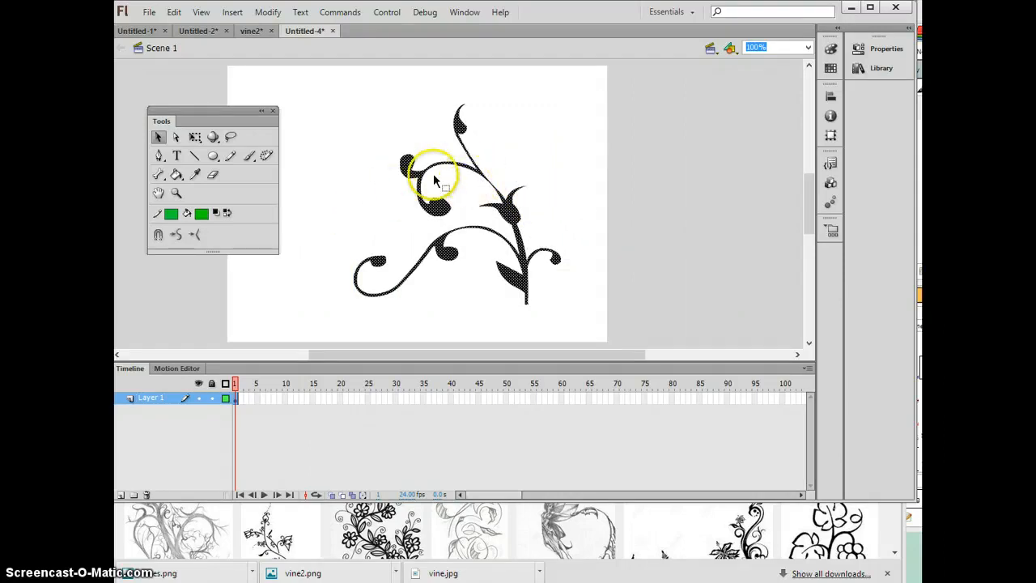
pyautogui.click(437, 209)
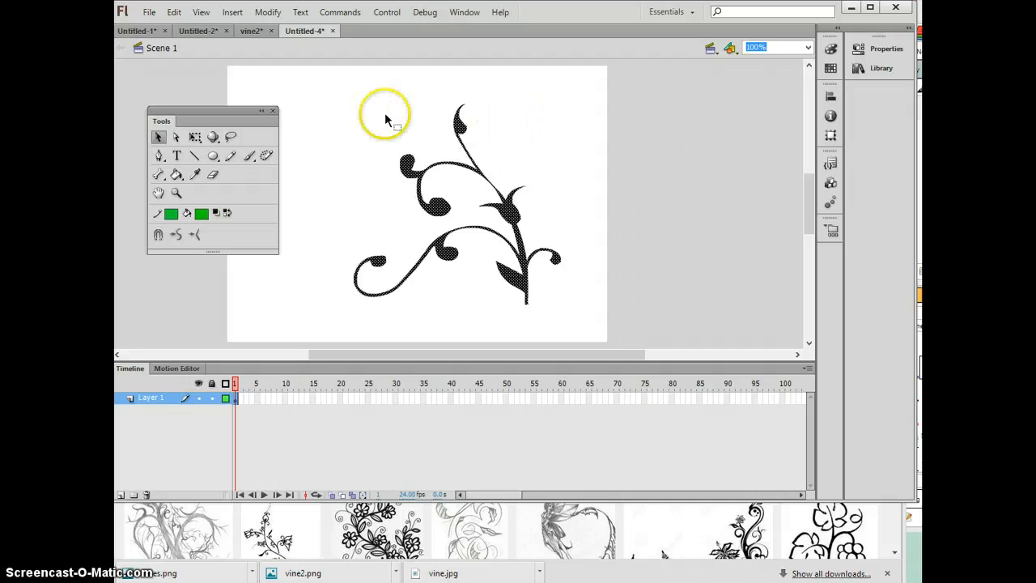
pyautogui.click(562, 176)
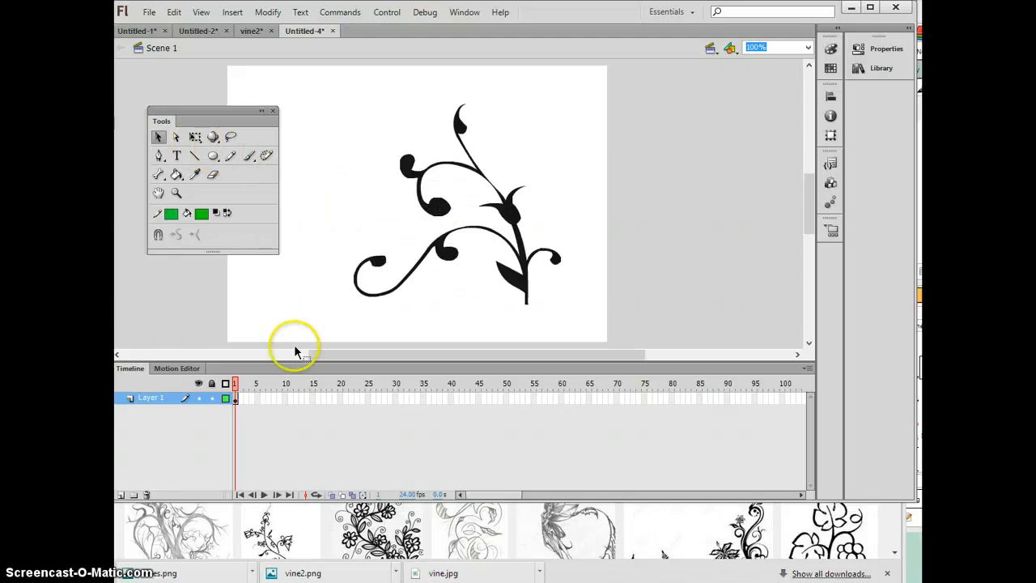
# Rename Layer 1 to vine and add a new layer above it.
pyautogui.doubleClick(159, 399)
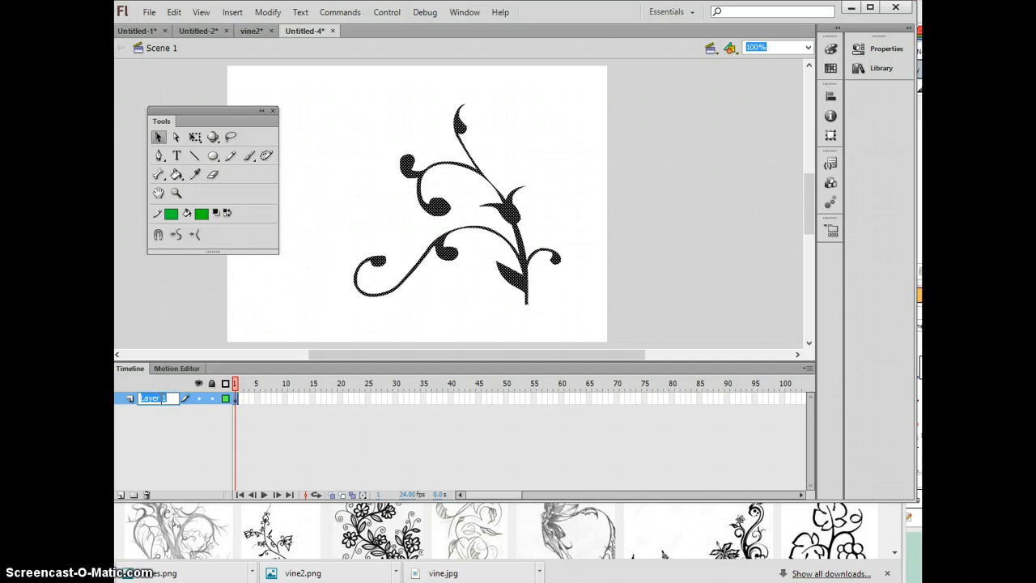
pyautogui.click(122, 445)
pyautogui.click(121, 493)
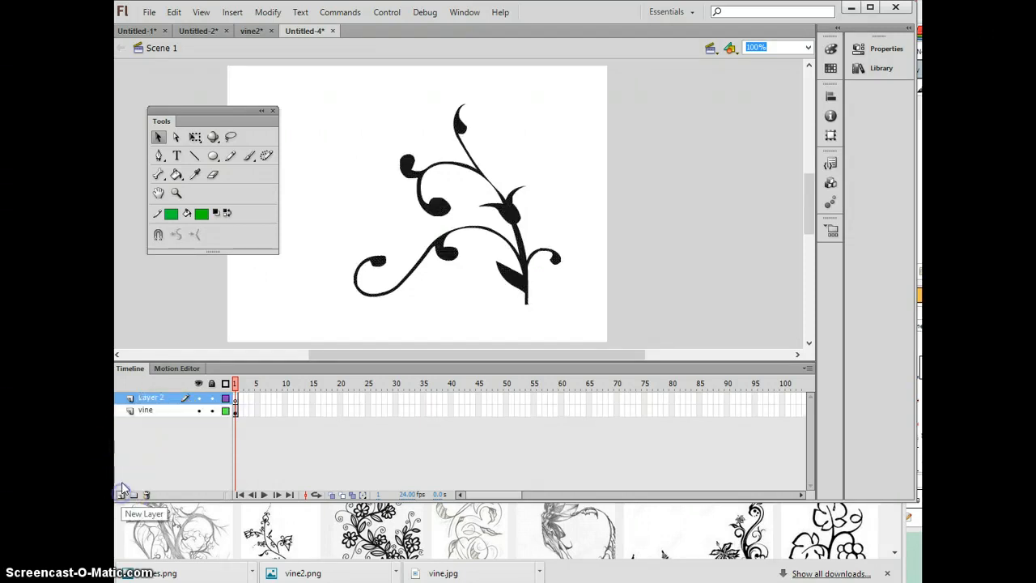
# Rename Layer 2 to colour.
pyautogui.click(152, 399)
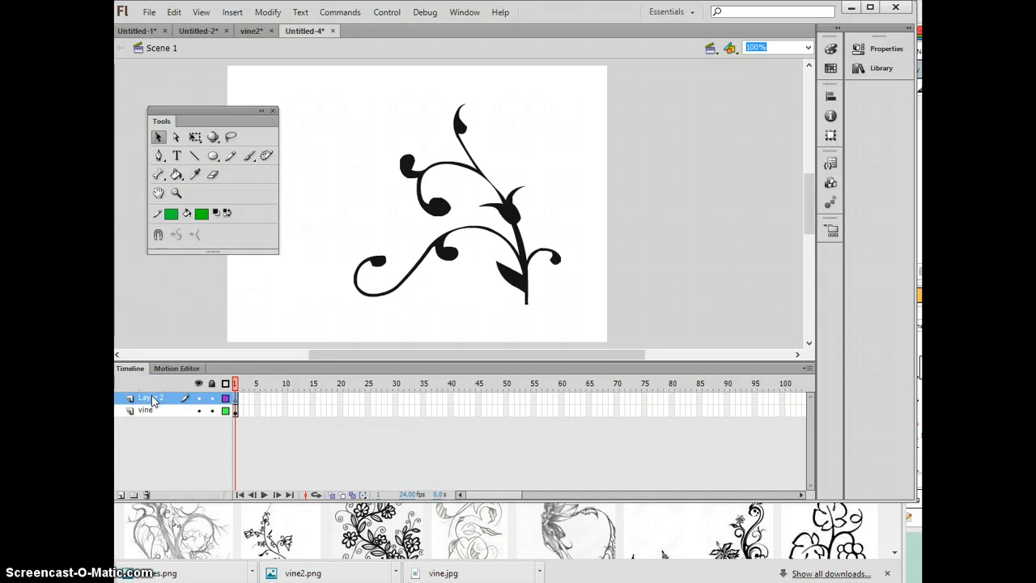
pyautogui.doubleClick(152, 398)
pyautogui.click(166, 429)
# Move the vine layer above the colour layer and turn it into a mask.
pyautogui.click(163, 414)
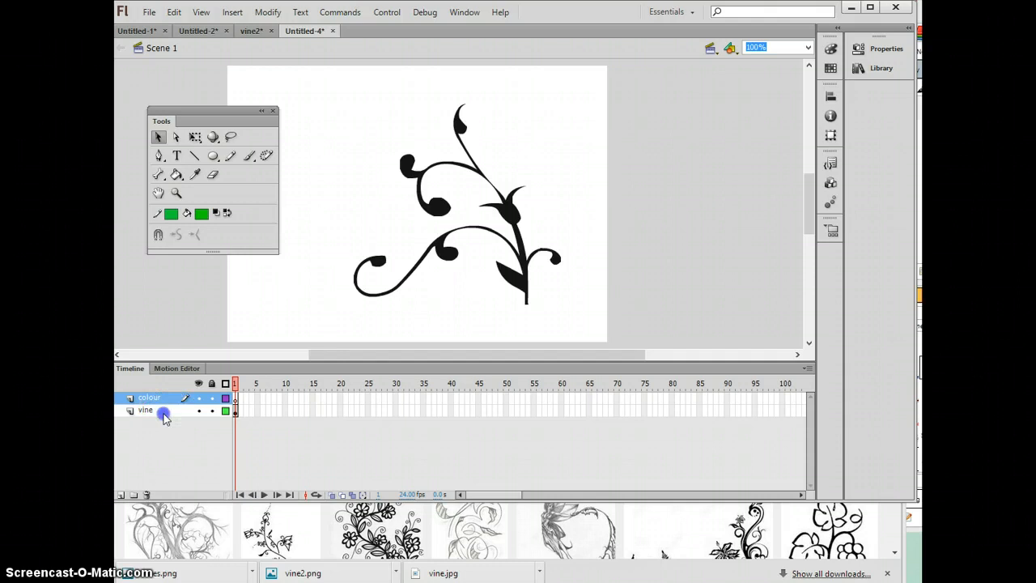
pyautogui.moveTo(163, 414); pyautogui.dragTo(162, 397)
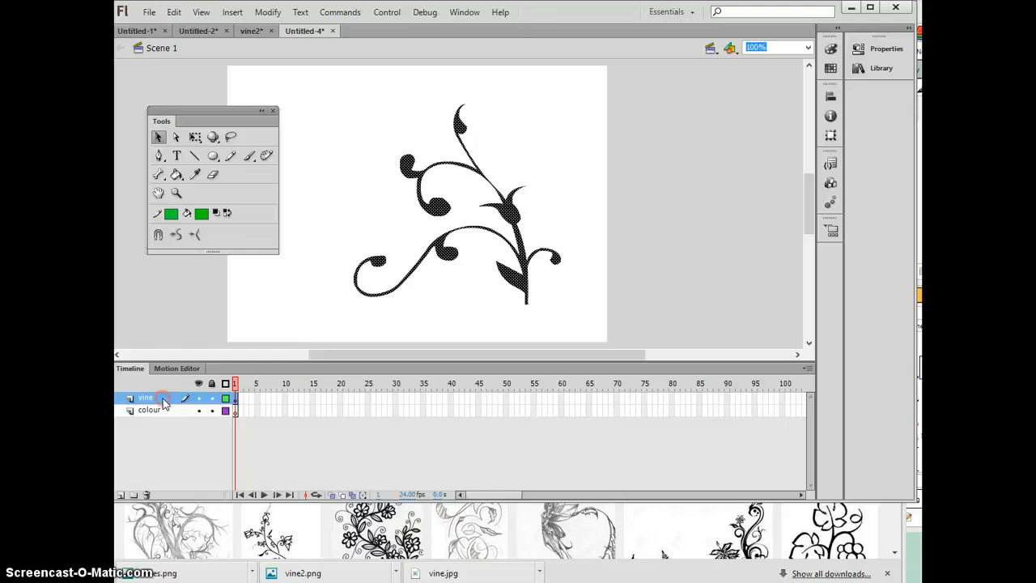
pyautogui.rightClick(164, 402)
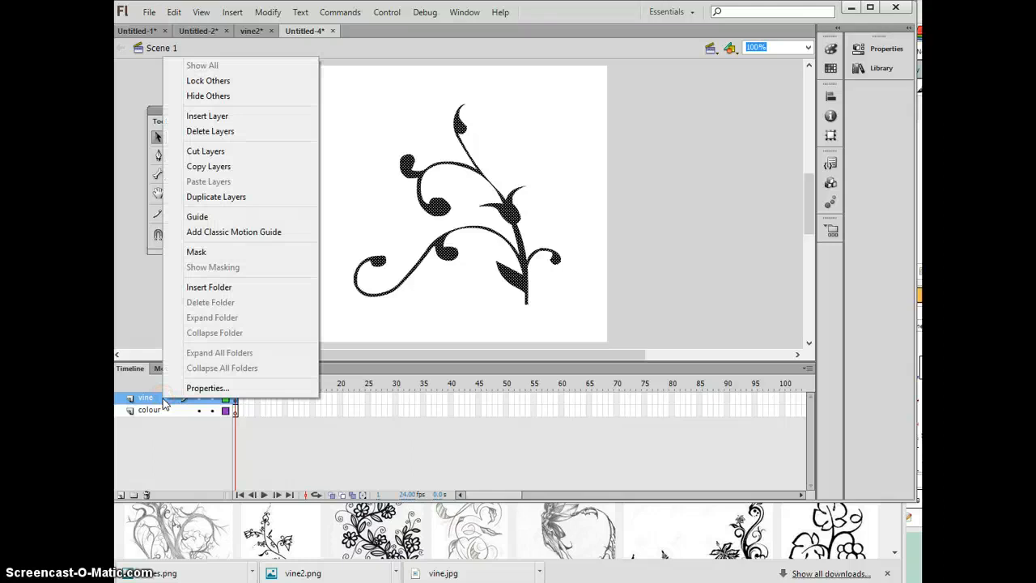
pyautogui.click(204, 252)
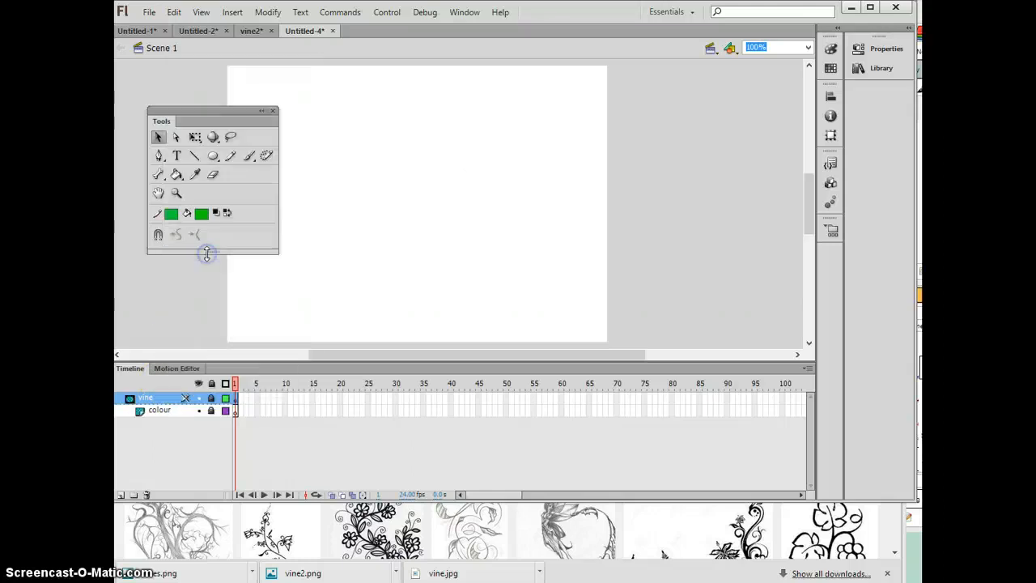
# Unlock the colour layer and display the vine mask layer as outlines.
pyautogui.click(212, 411)
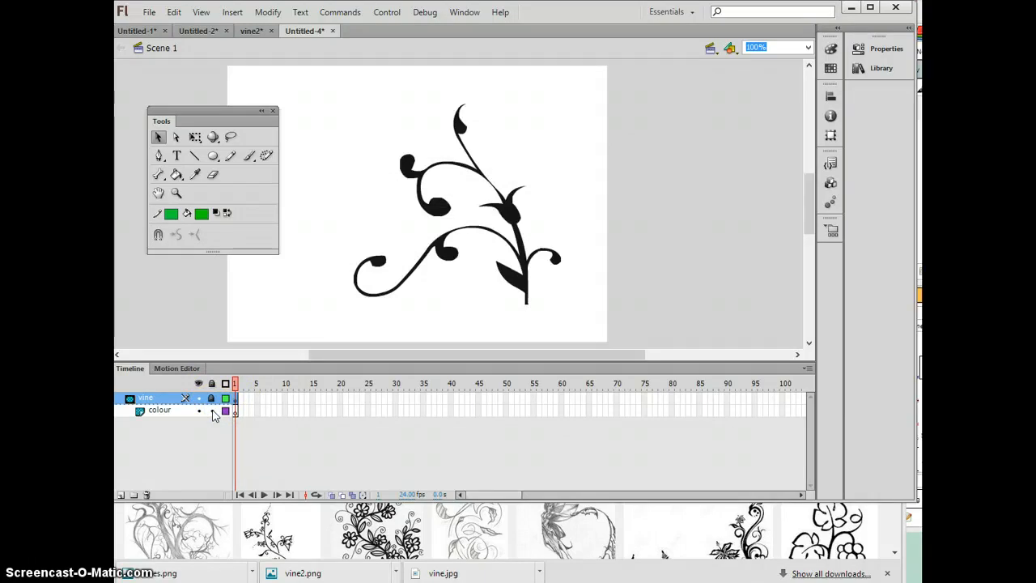
pyautogui.click(226, 401)
pyautogui.click(227, 400)
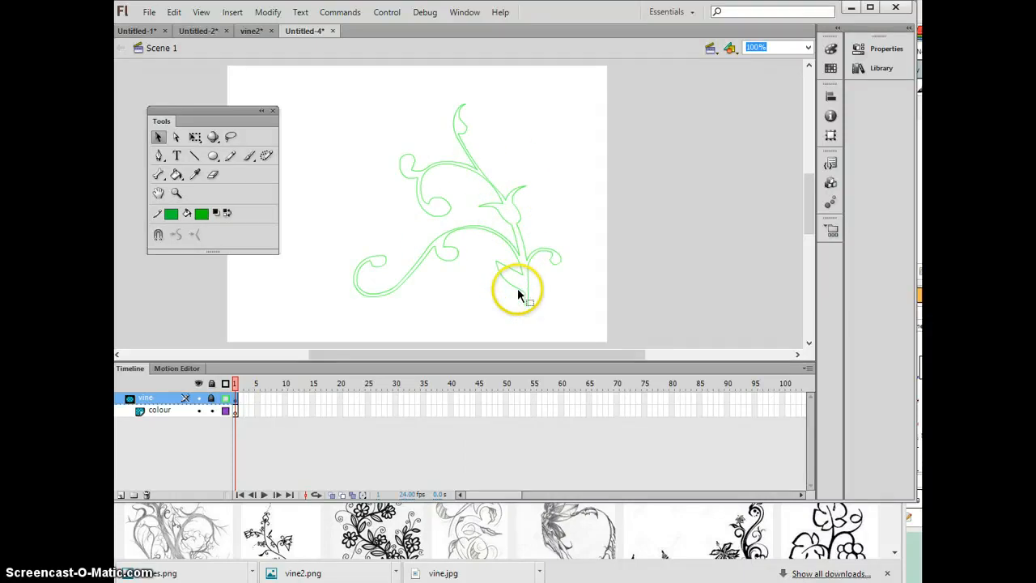
# Draw a flat green oval just below the base of the vine stem on frame 1 of the colour layer.
pyautogui.click(186, 413)
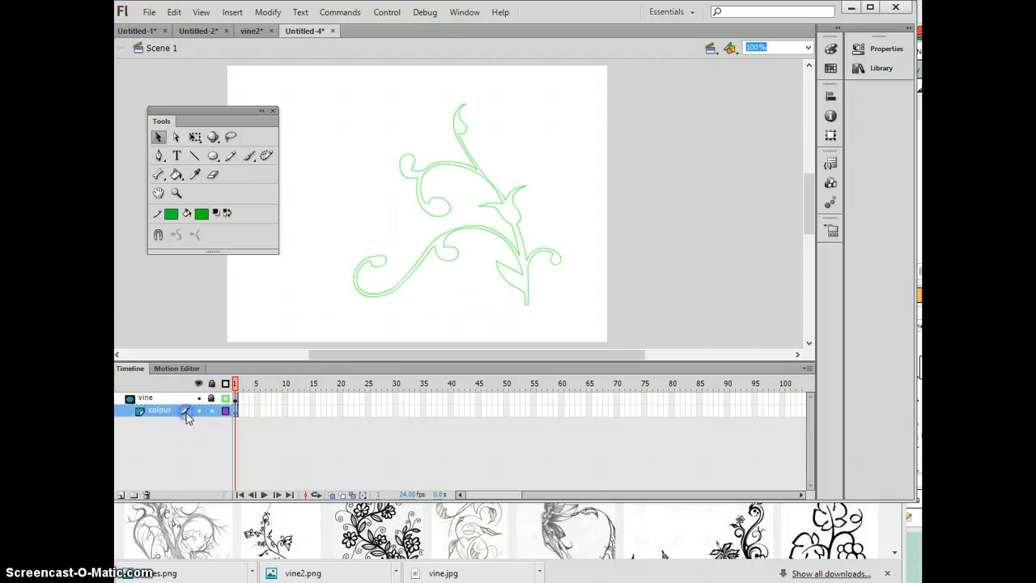
pyautogui.click(235, 411)
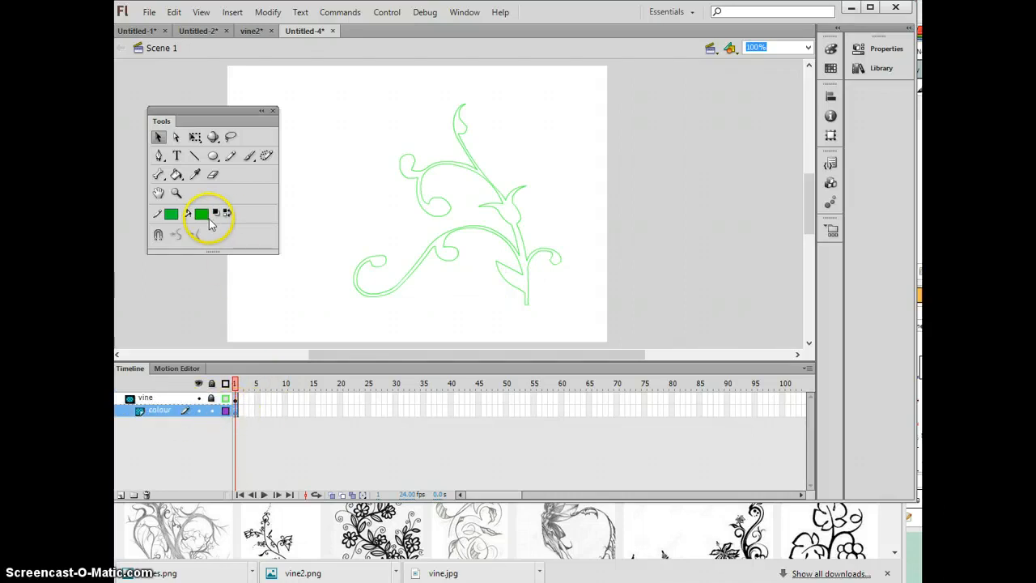
pyautogui.click(213, 156)
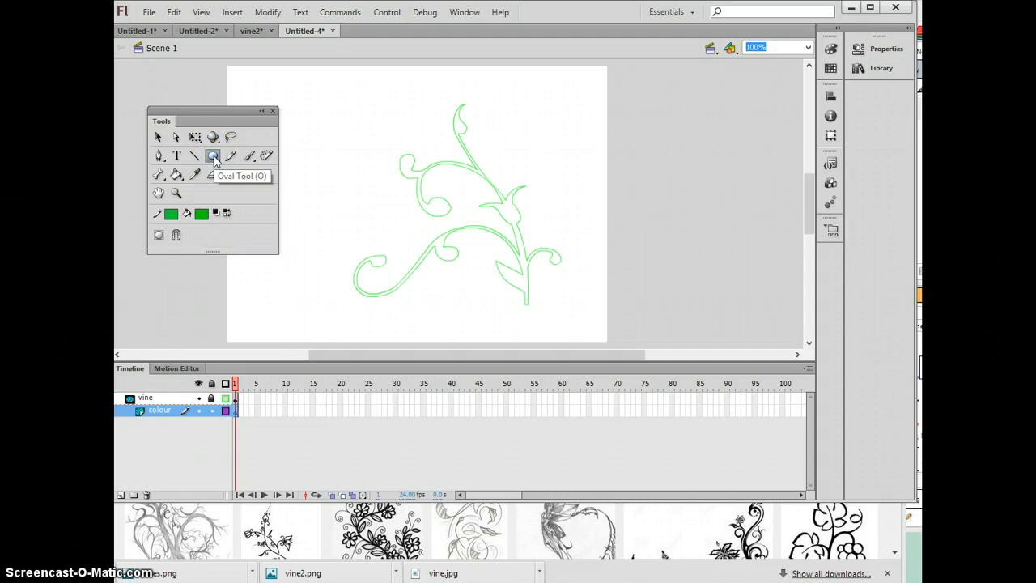
pyautogui.moveTo(500, 308); pyautogui.dragTo(564, 324)
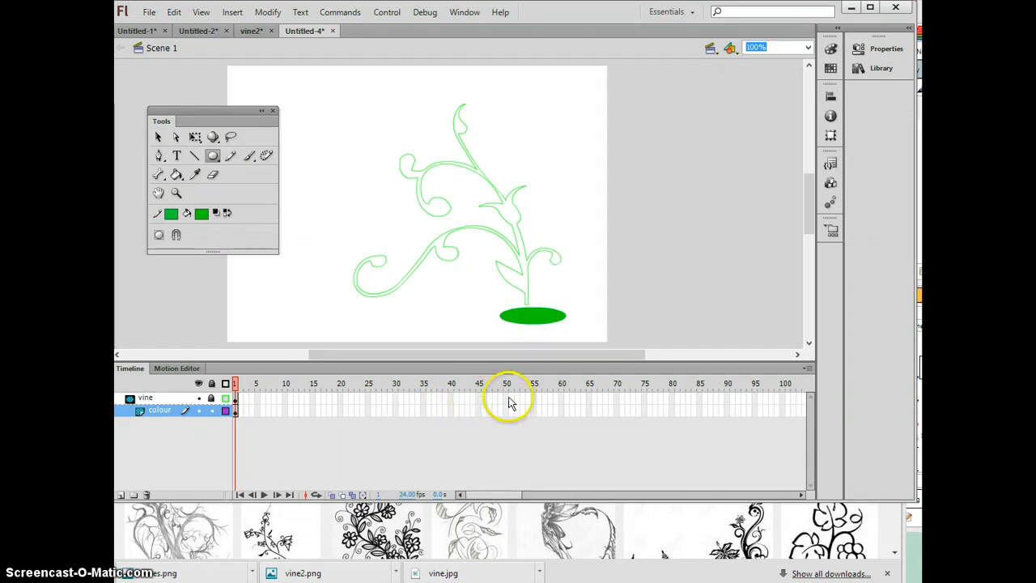
# Insert keyframes at frame 60 on both the vine and colour layers, leaving the colour layer's frame 60 selected.
pyautogui.click(561, 398)
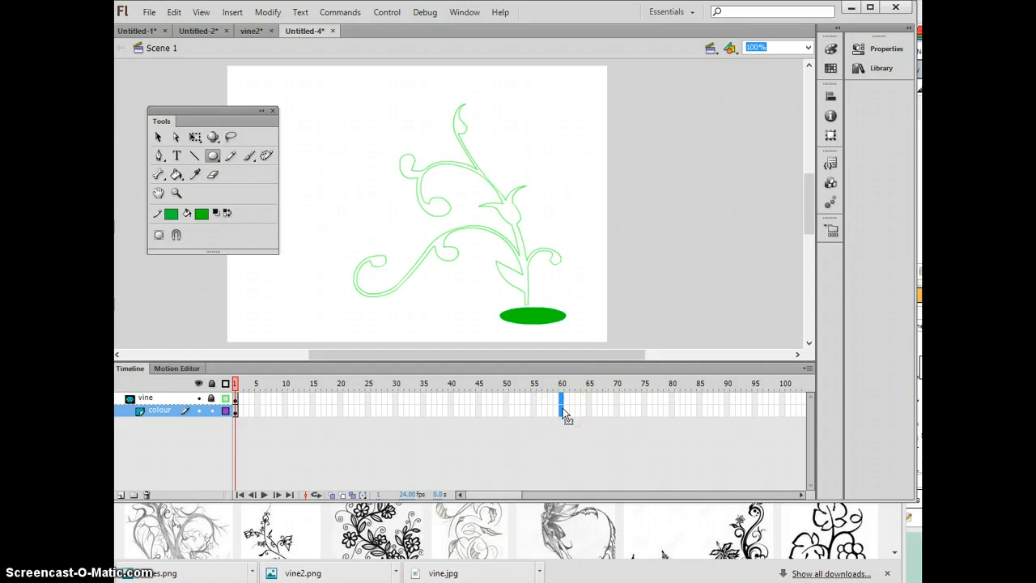
pyautogui.press('F5')
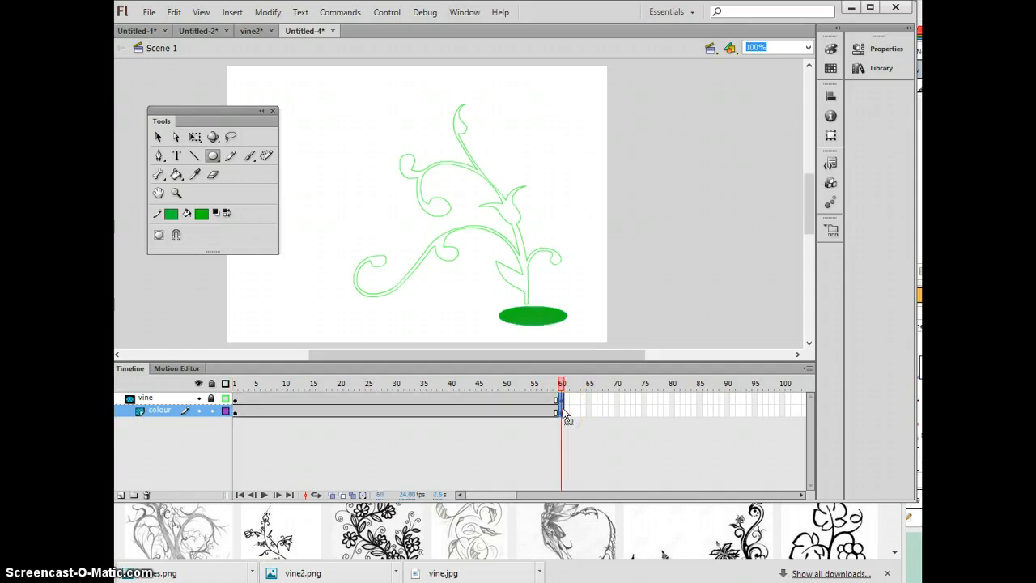
pyautogui.click(564, 411)
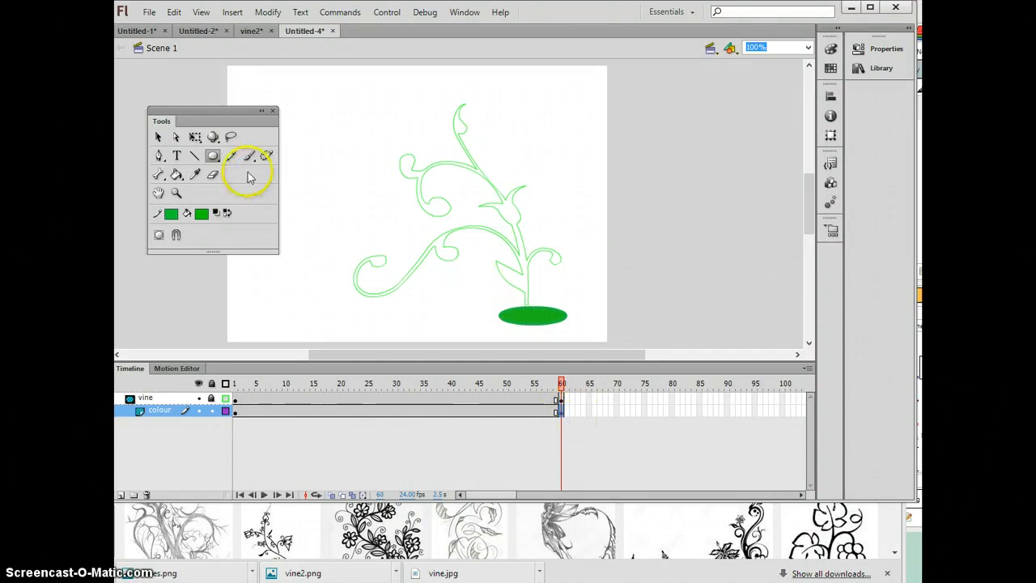
# Enlarge the green oval at frame 60 with Free Transform, stretching it up and outward over most of the vine.
pyautogui.click(157, 137)
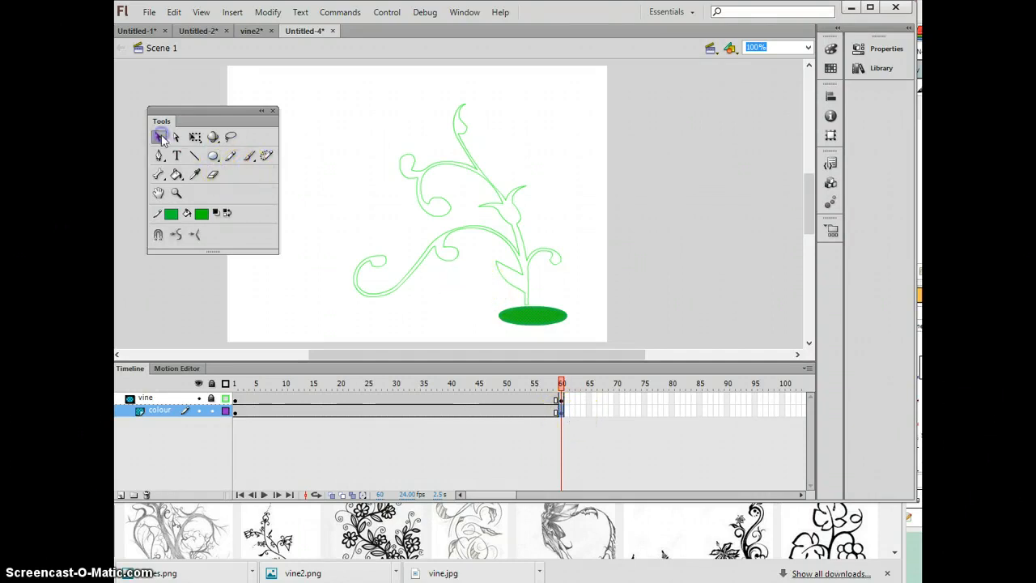
pyautogui.click(532, 314)
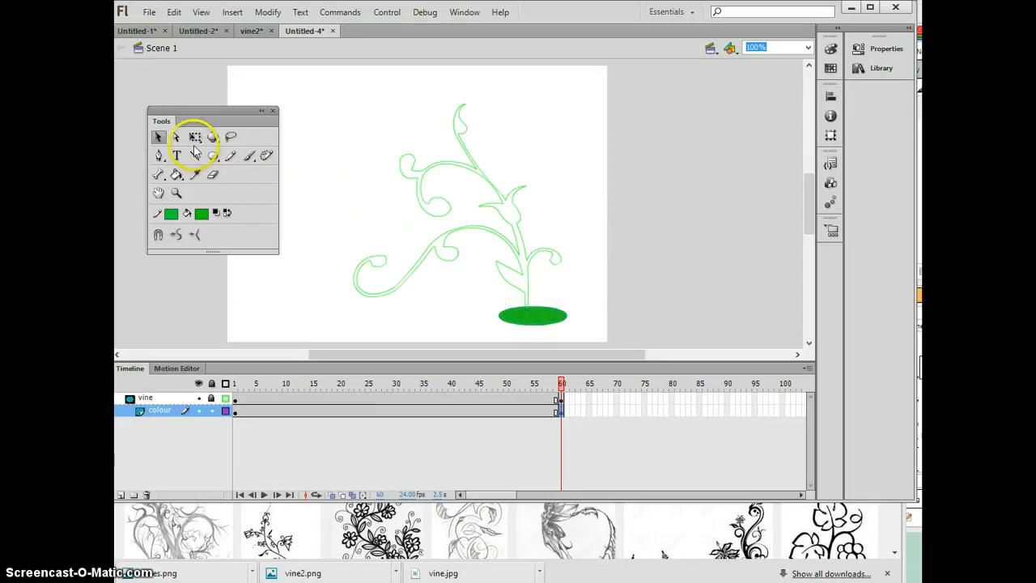
pyautogui.click(194, 137)
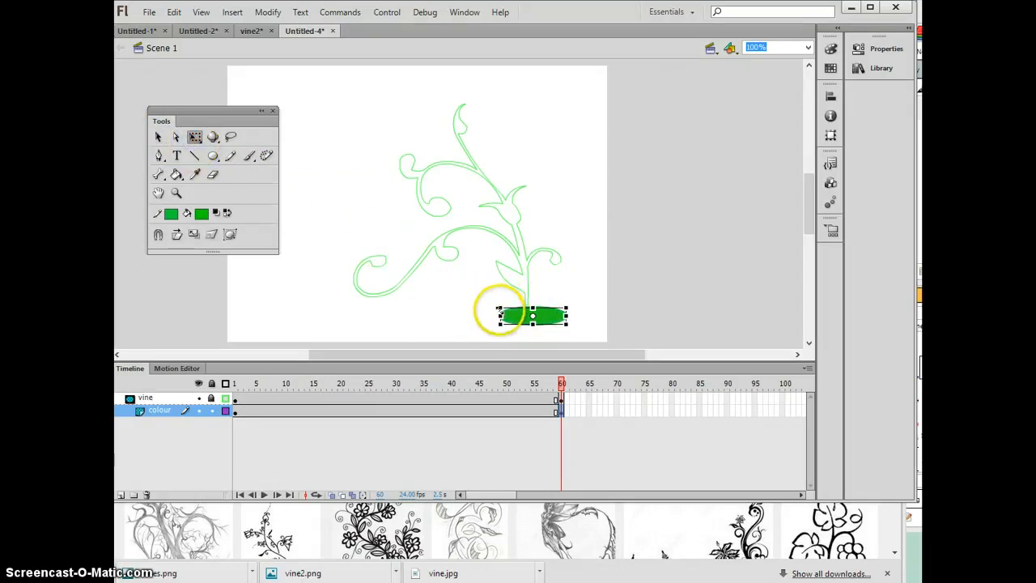
pyautogui.moveTo(498, 310); pyautogui.dragTo(319, 101)
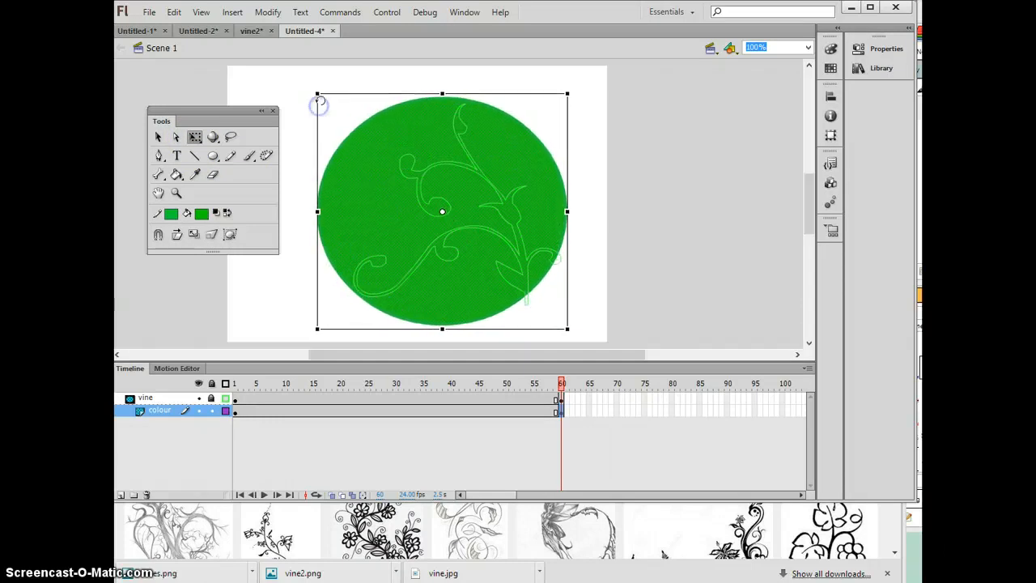
# Deselect the enlarged oval and bulge its lower-right edge outward to cover the vine's stem base and small side curl.
pyautogui.click(575, 233)
pyautogui.click(558, 263)
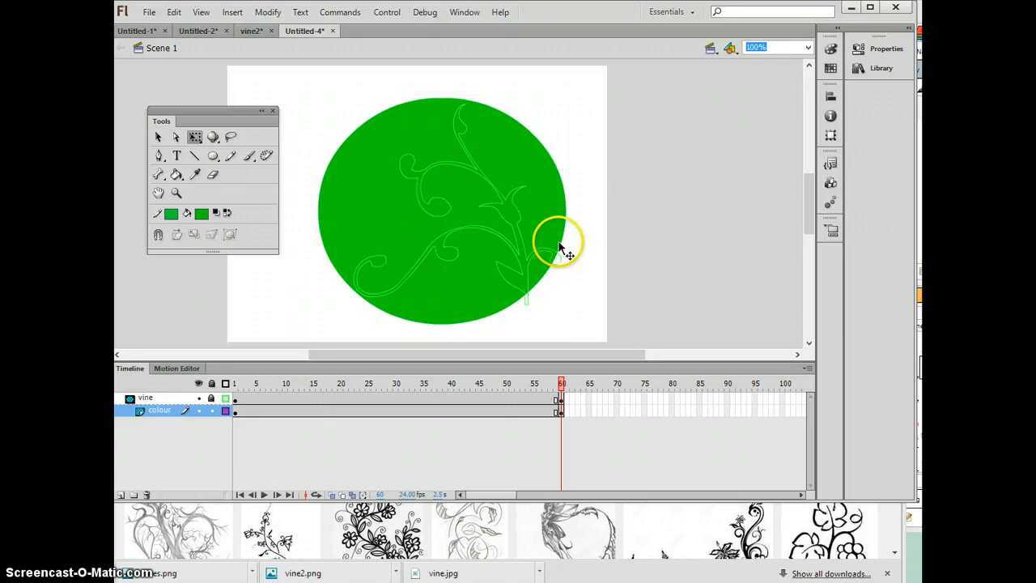
pyautogui.moveTo(562, 242); pyautogui.dragTo(533, 301)
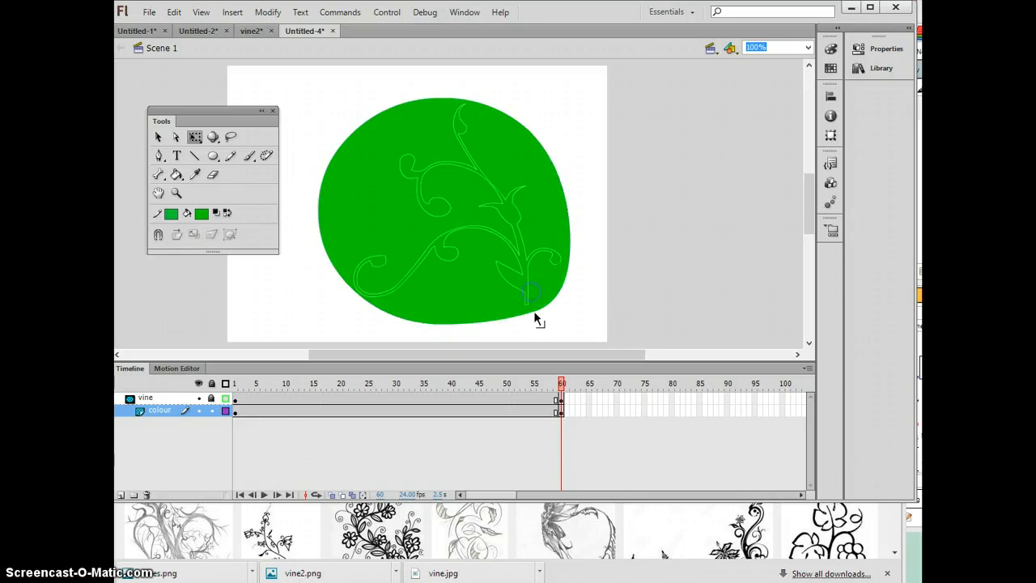
# Create a shape tween between frames 1 and 60 on the colour layer, and check its first and last frames.
pyautogui.click(479, 411)
pyautogui.rightClick(479, 411)
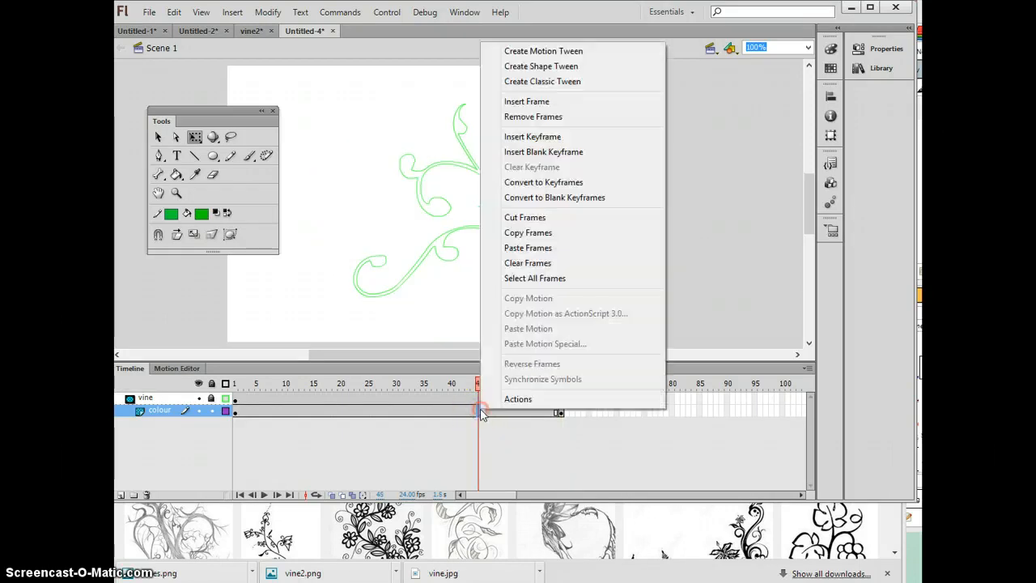
pyautogui.click(474, 410)
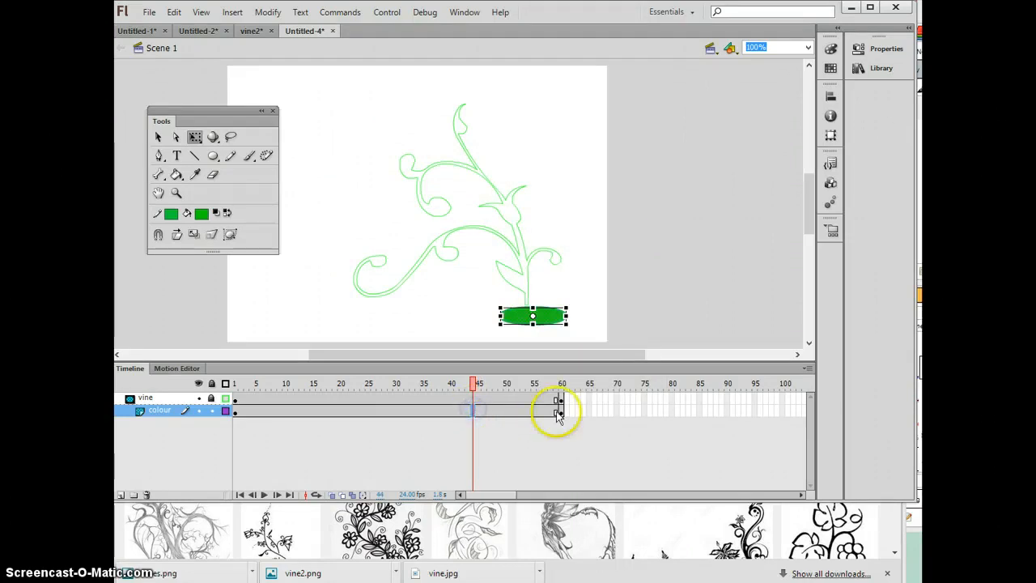
pyautogui.rightClick(456, 411)
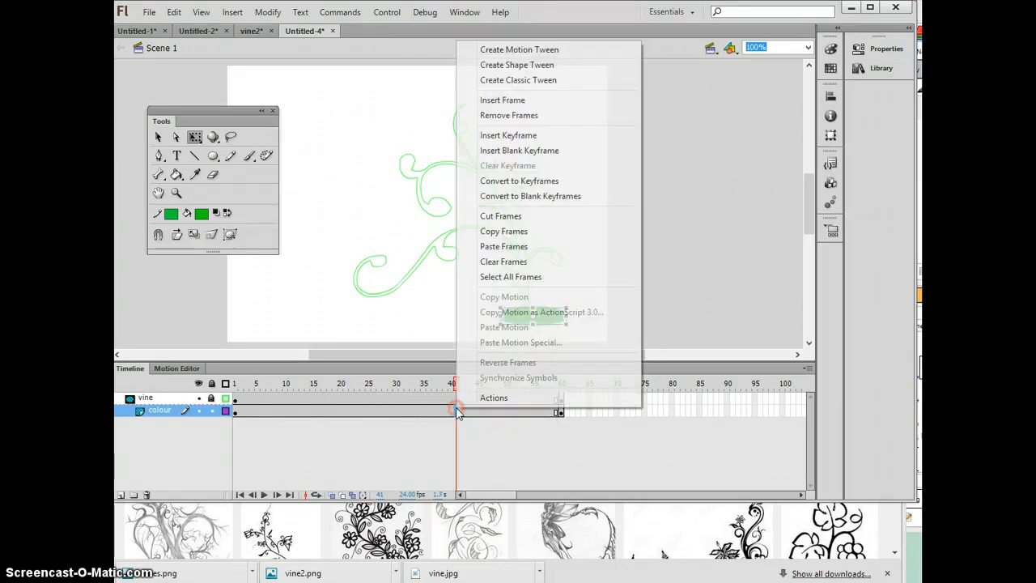
pyautogui.click(535, 66)
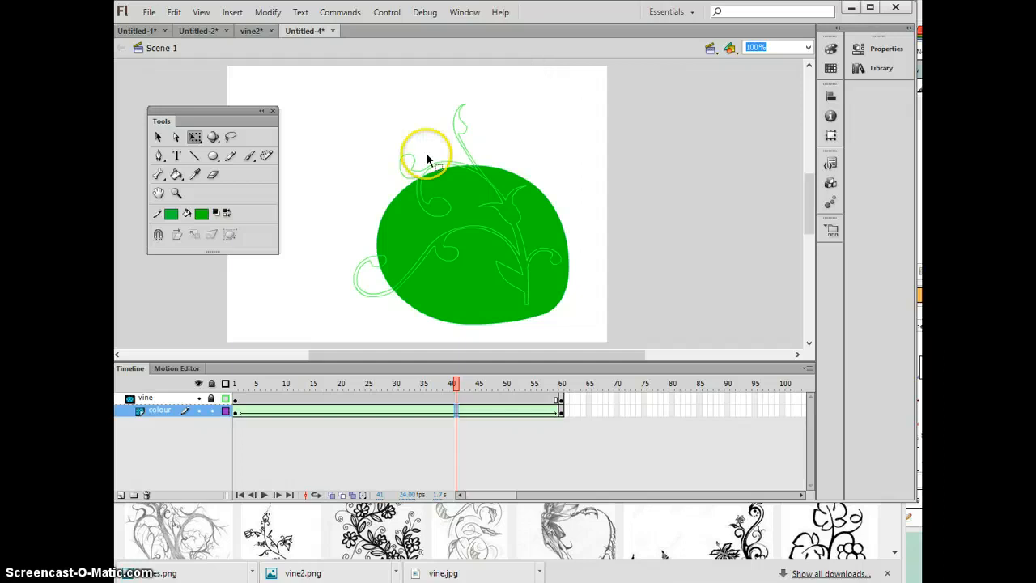
pyautogui.click(235, 411)
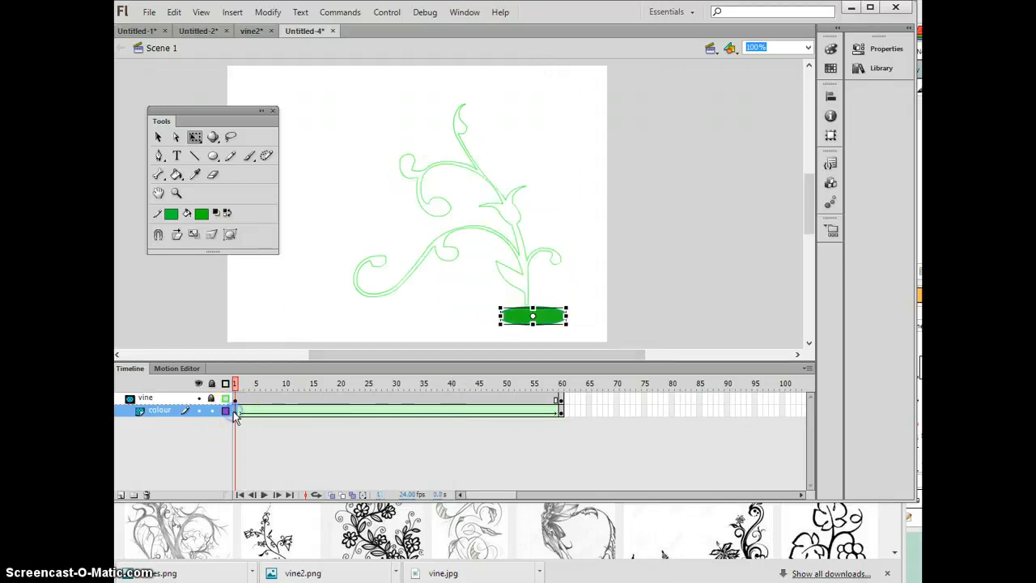
pyautogui.click(561, 411)
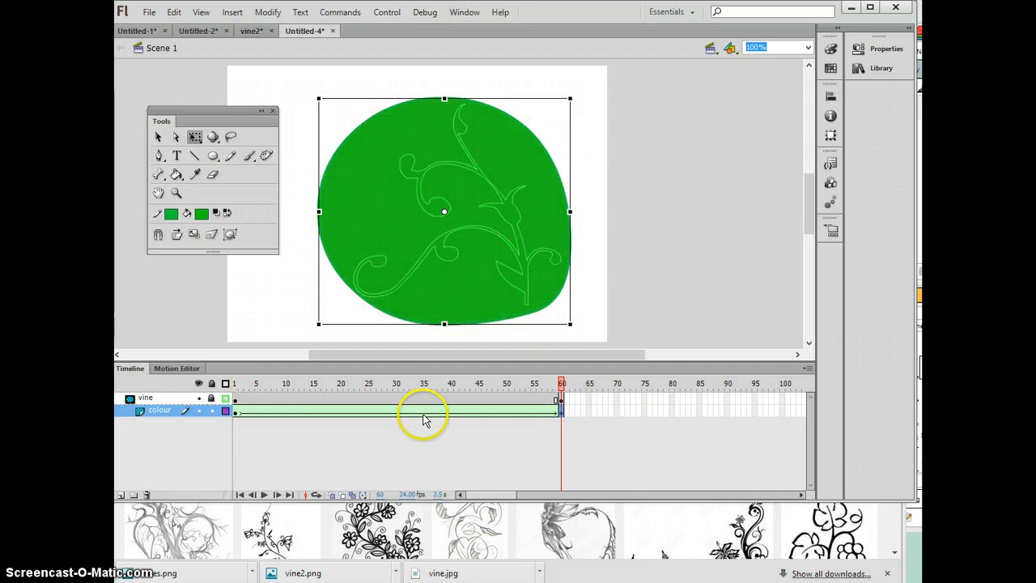
# Lock the colour layer to apply the mask and play the vine animation on the timeline.
pyautogui.click(211, 413)
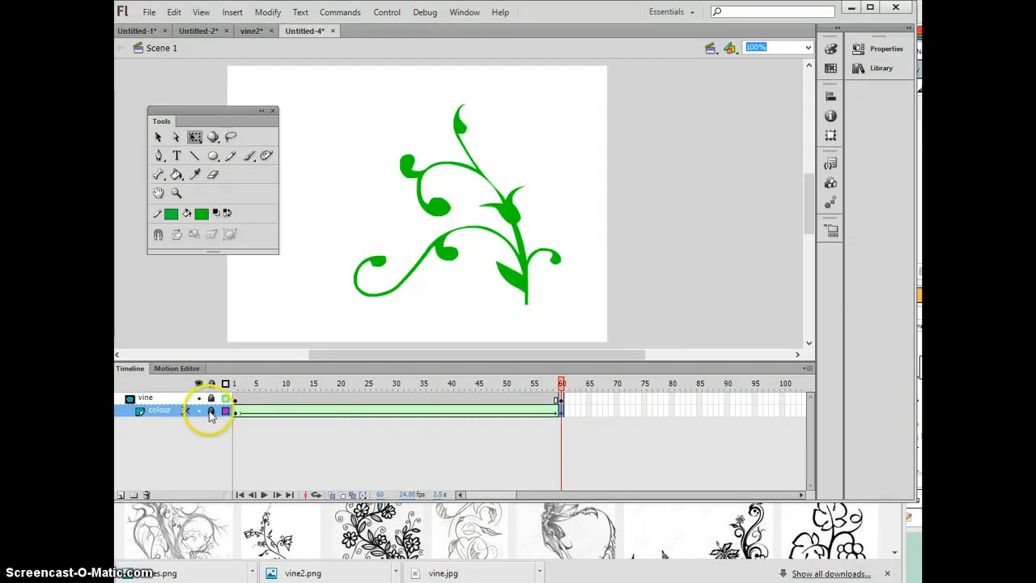
pyautogui.press('Return')
pyautogui.press('Return')
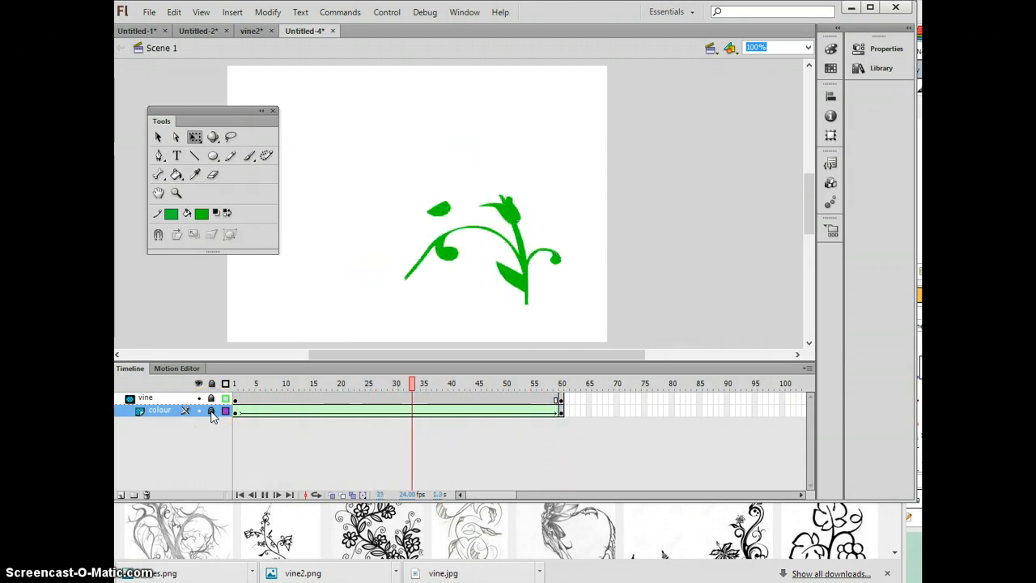